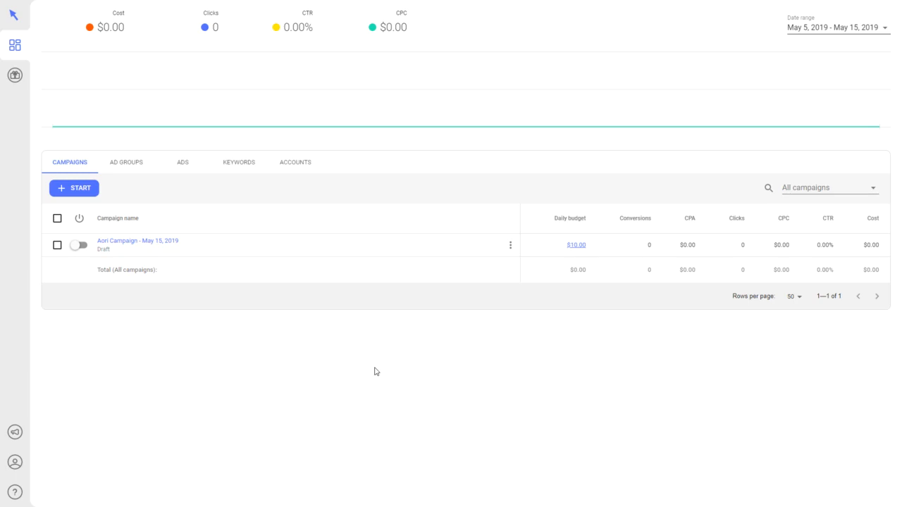
Start building a Google Ads SKAGs campaign and name it "Spring Campaign New 1"
{"action": "left_click", "coordinate": [80, 194]}
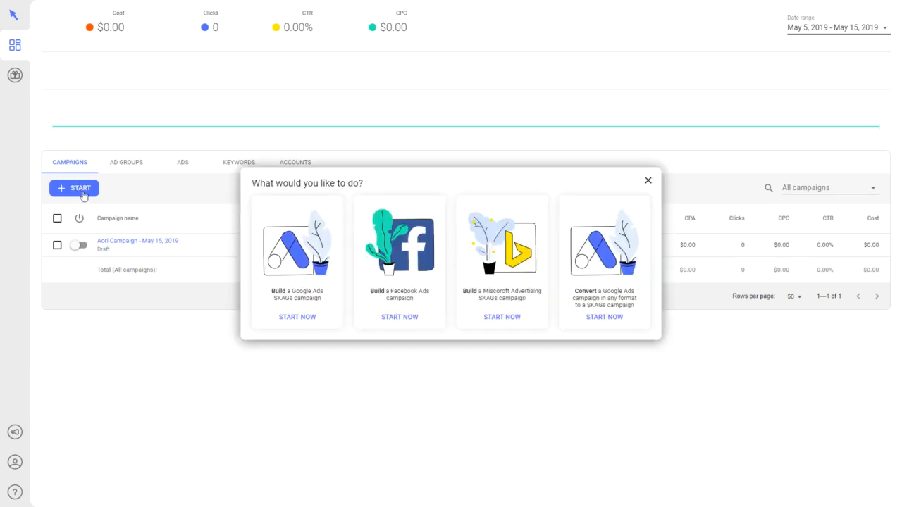
{"action": "left_click", "coordinate": [283, 253]}
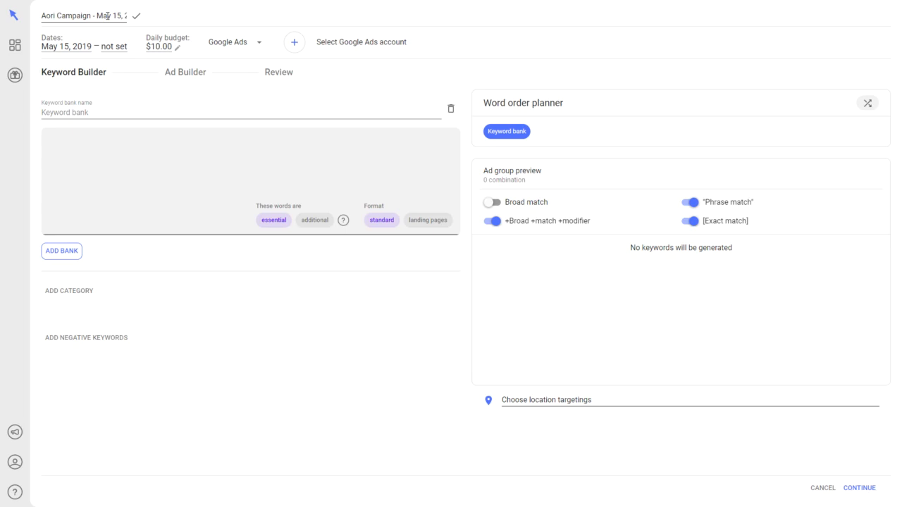
{"action": "left_click", "coordinate": [107, 16]}
{"action": "triple_click", "coordinate": [107, 16]}
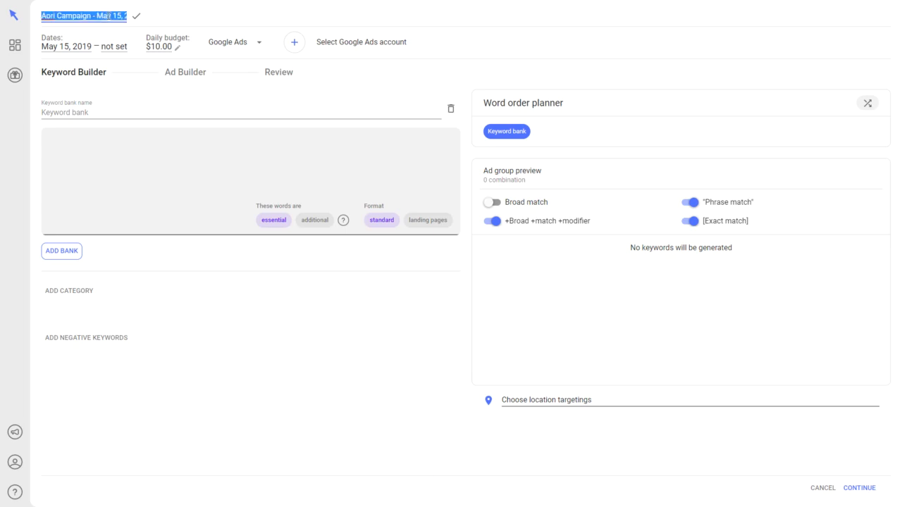
{"action": "key", "text": "BackSpace"}
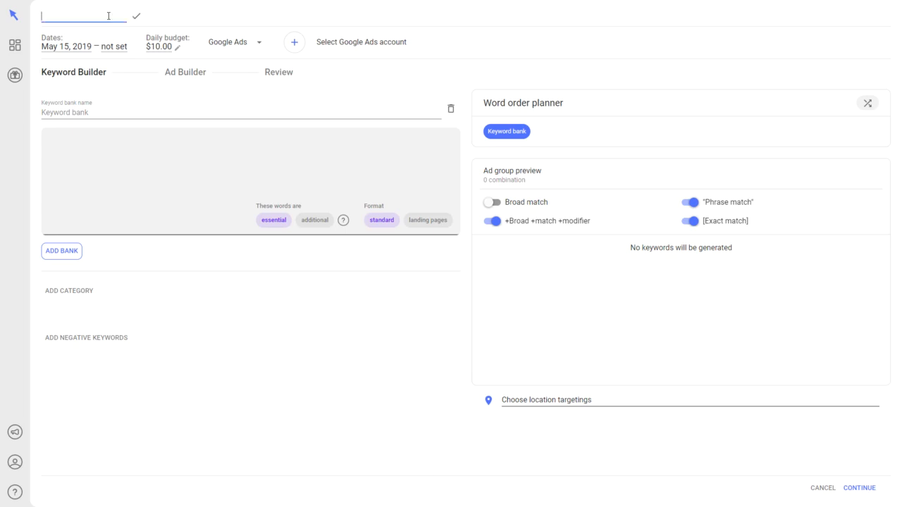
{"action": "type", "text": "Spring Campaign New 1"}
Set the campaign to run from May 15, 2019 to May 31, 2019
{"action": "left_click", "coordinate": [77, 48]}
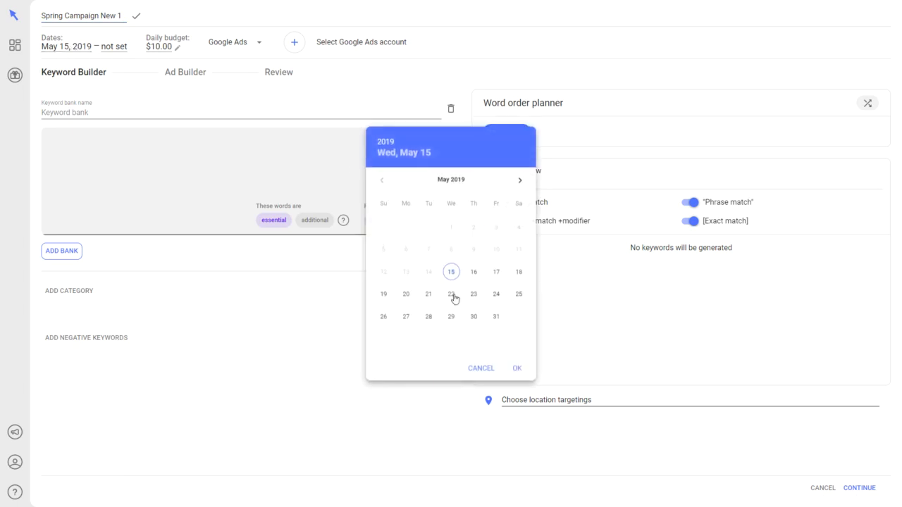
{"action": "left_click", "coordinate": [519, 375]}
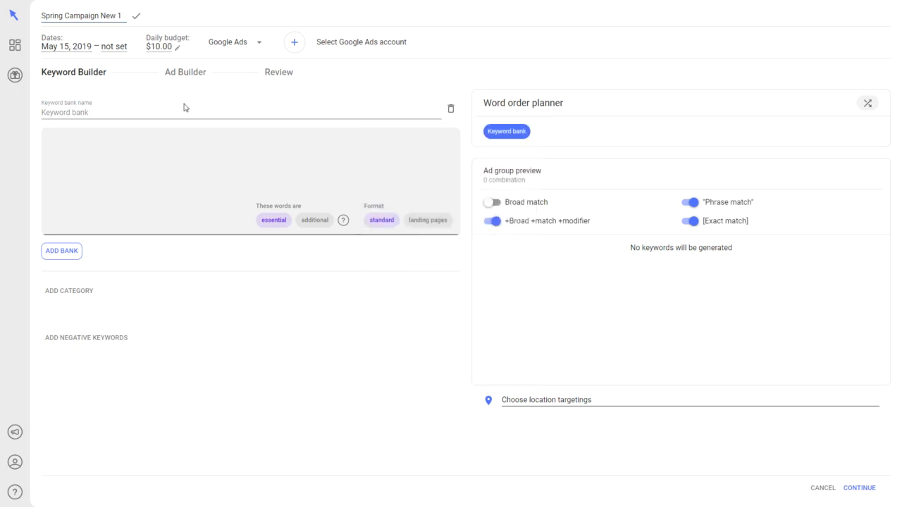
{"action": "left_click", "coordinate": [113, 48]}
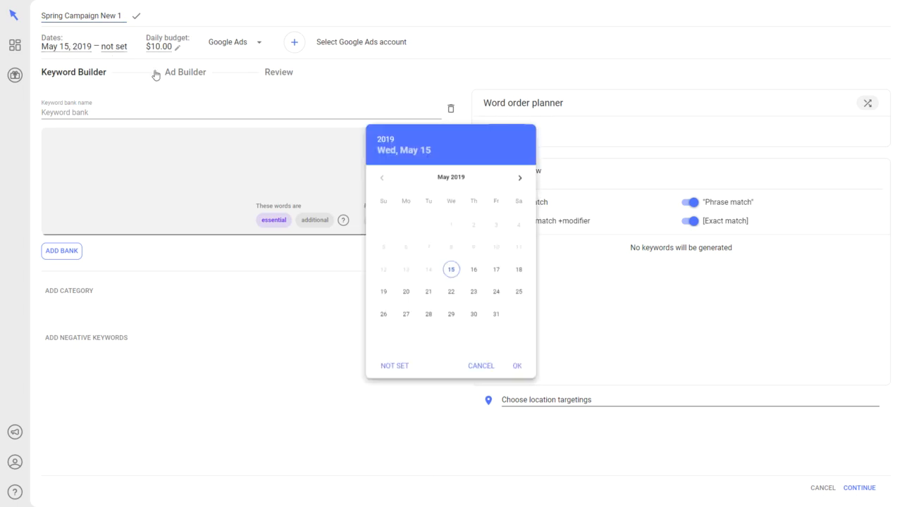
{"action": "left_click", "coordinate": [496, 316]}
{"action": "left_click", "coordinate": [520, 370]}
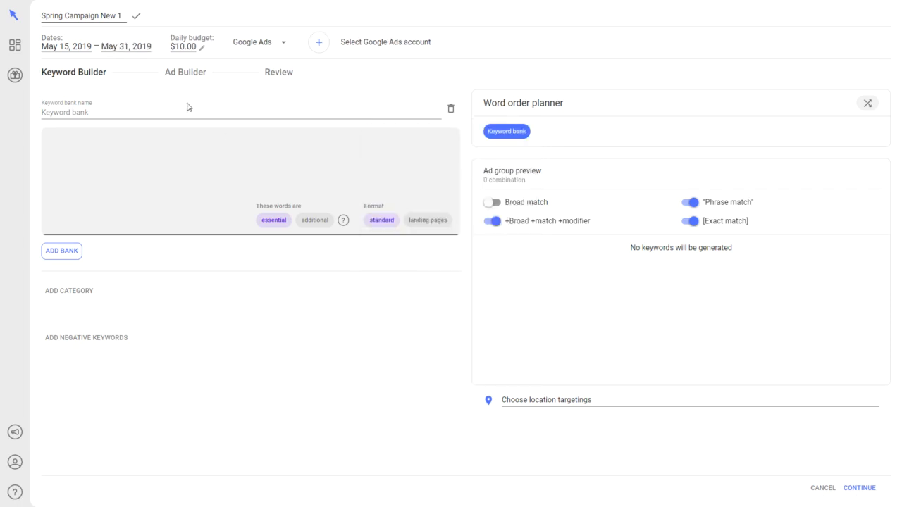
Set the campaign's daily budget to $100.00
{"action": "left_click", "coordinate": [187, 50]}
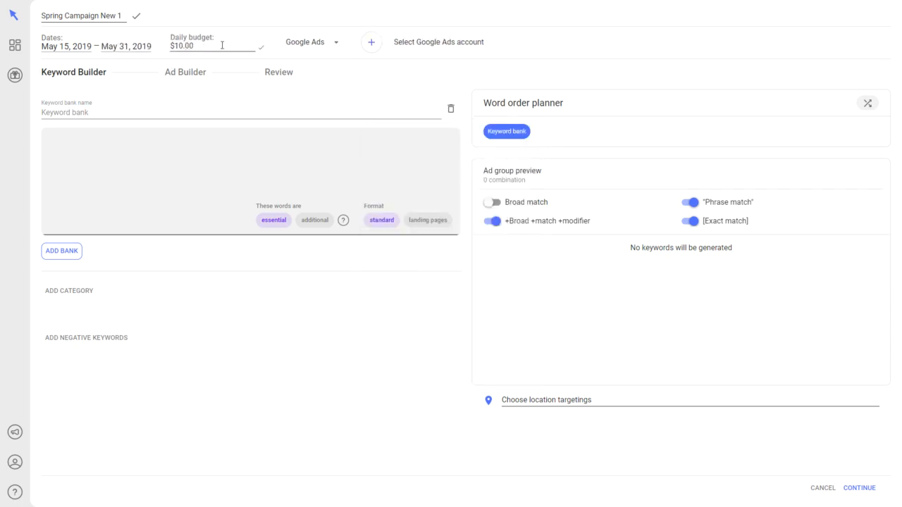
{"action": "left_click", "coordinate": [205, 48]}
{"action": "type", "text": "0"}
{"action": "left_click", "coordinate": [260, 48]}
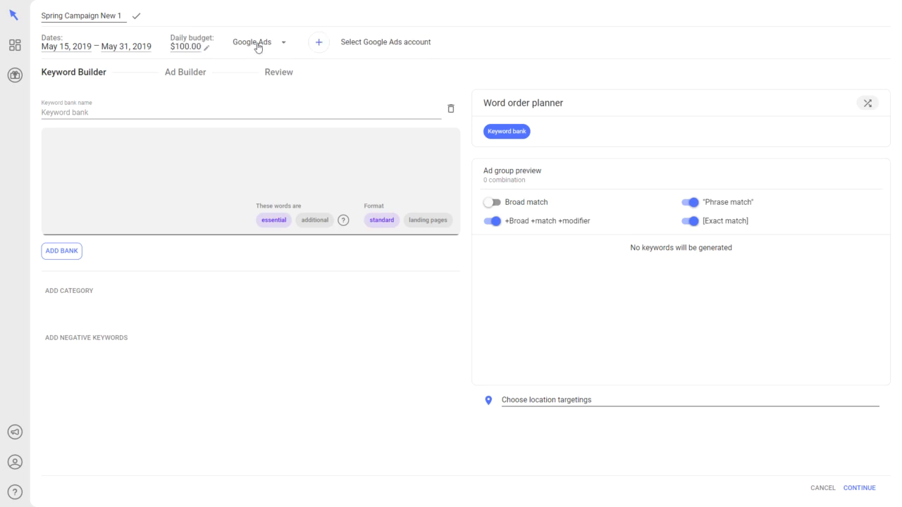
Choose Google Ads as the advertising platform and assign the Aori account to the campaign
{"action": "left_click", "coordinate": [273, 43]}
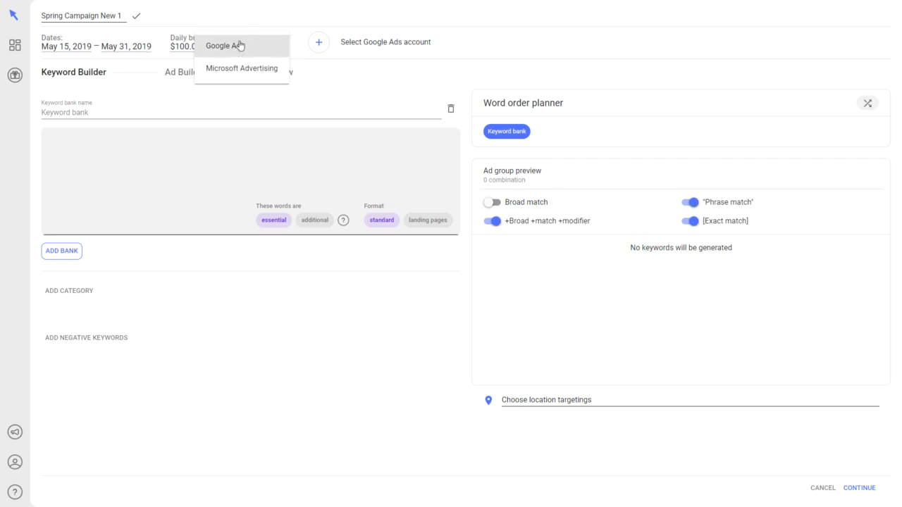
{"action": "left_click", "coordinate": [243, 49]}
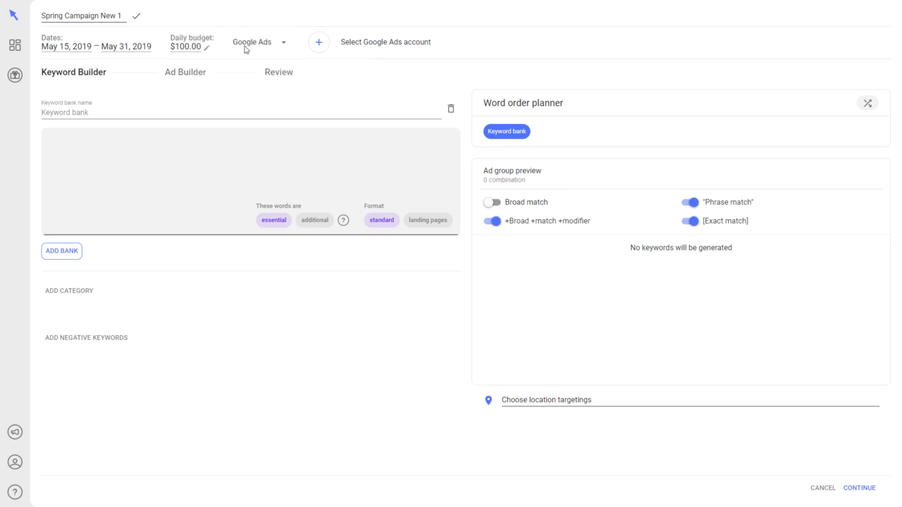
{"action": "left_click", "coordinate": [321, 46]}
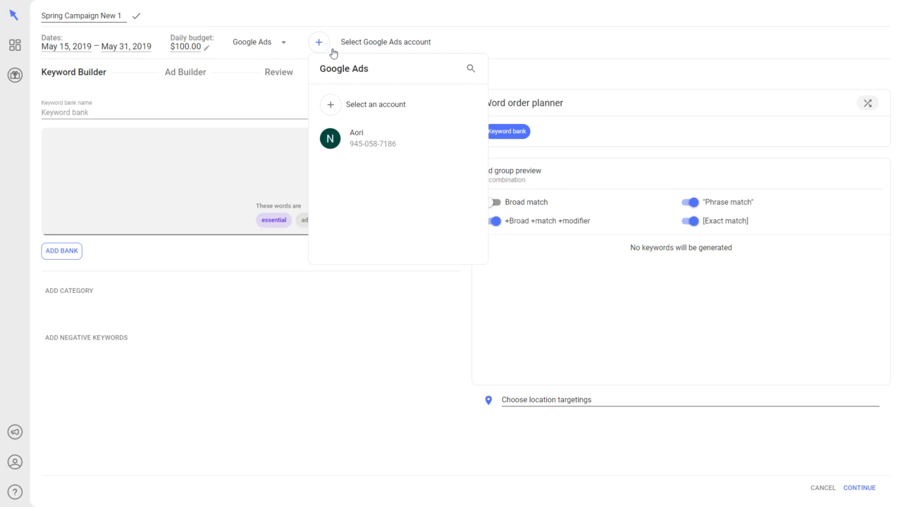
{"action": "left_click", "coordinate": [362, 146]}
{"action": "left_click", "coordinate": [386, 139]}
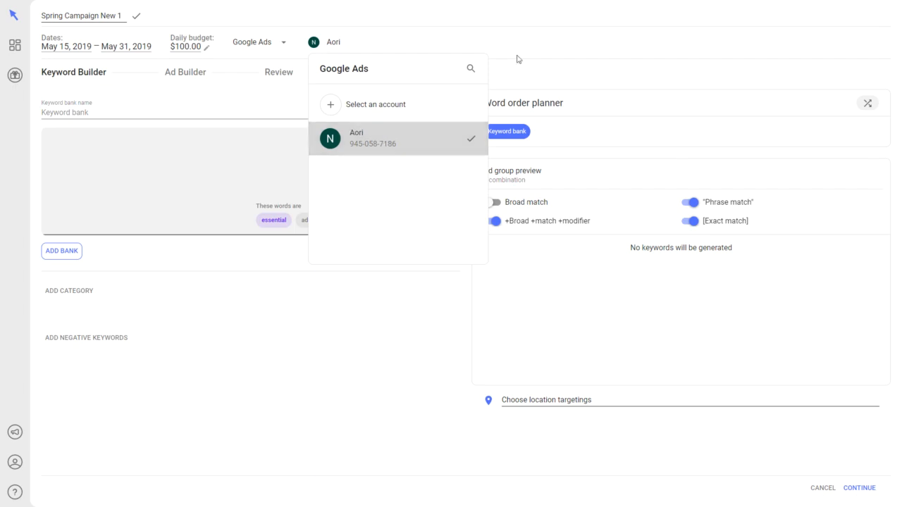
{"action": "left_click", "coordinate": [580, 89]}
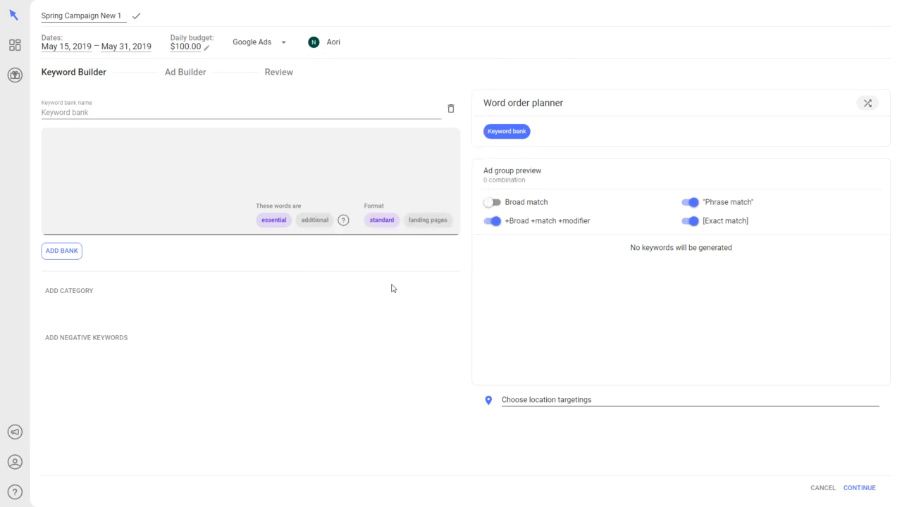
Add the Texas cities Houston, Dallas and Austin as the campaign's target locations
{"action": "left_click", "coordinate": [524, 402]}
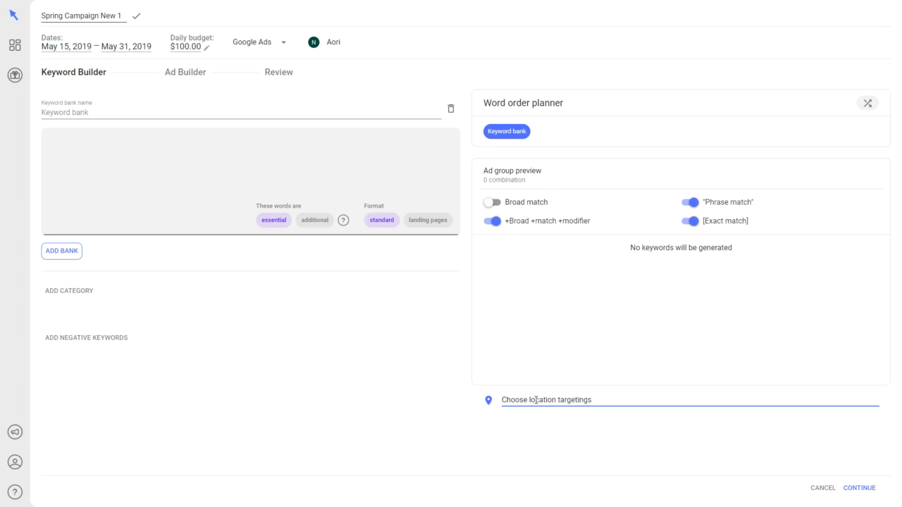
{"action": "type", "text": "Houston"}
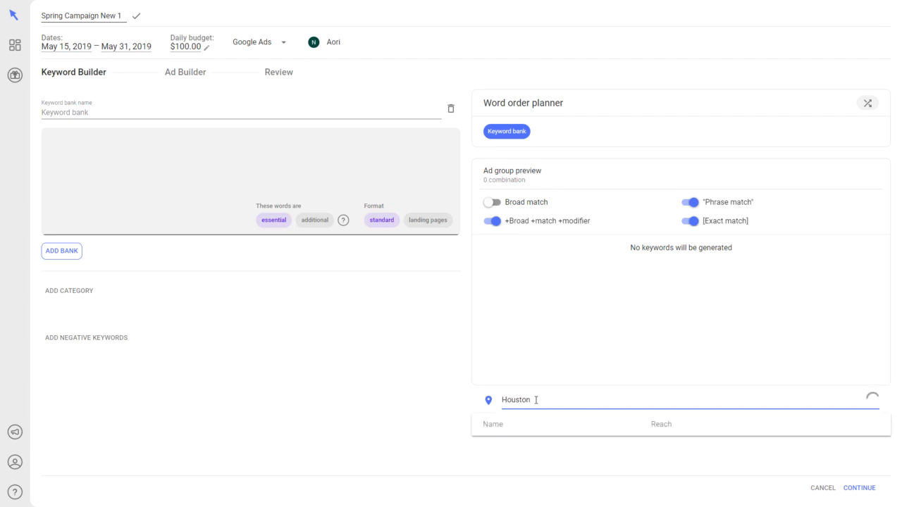
{"action": "left_click", "coordinate": [533, 447]}
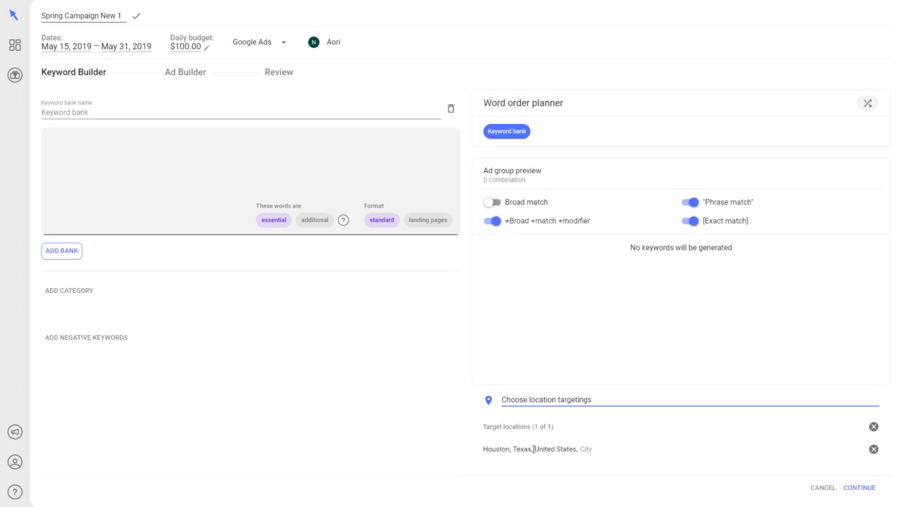
{"action": "type", "text": "Dallas"}
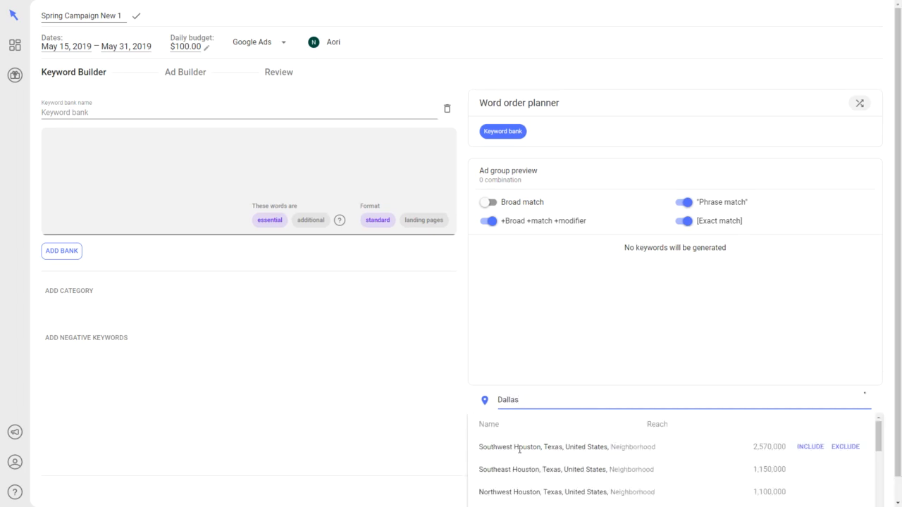
{"action": "left_click", "coordinate": [521, 446]}
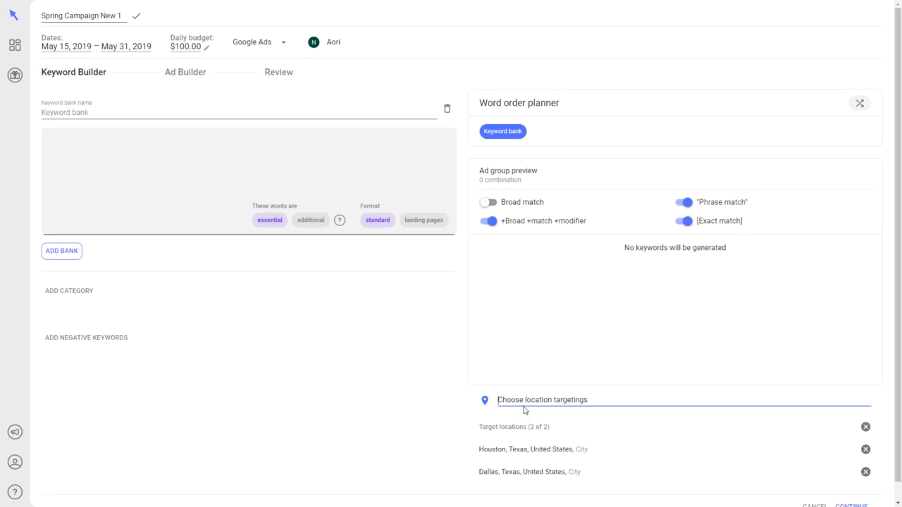
{"action": "type", "text": "Austin"}
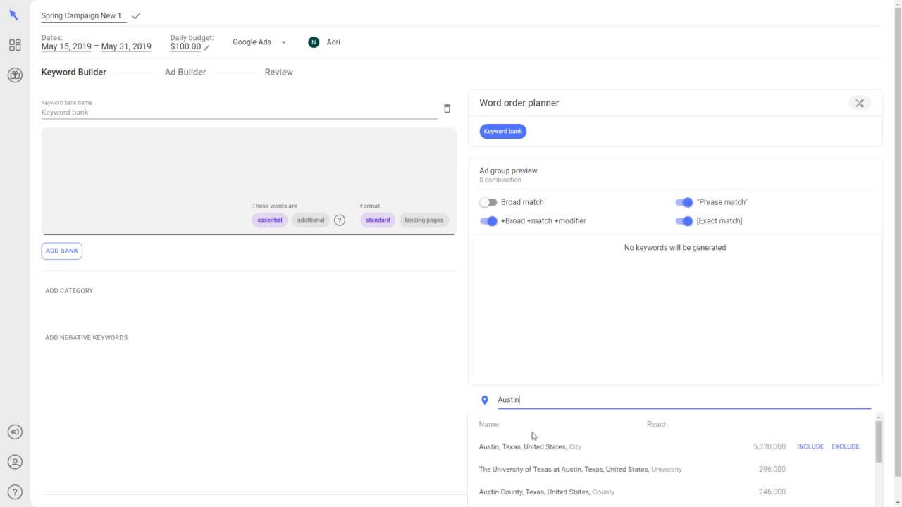
{"action": "left_click", "coordinate": [544, 446]}
{"action": "scroll", "coordinate": [411, 387], "scroll_direction": "down", "scroll_amount": 1}
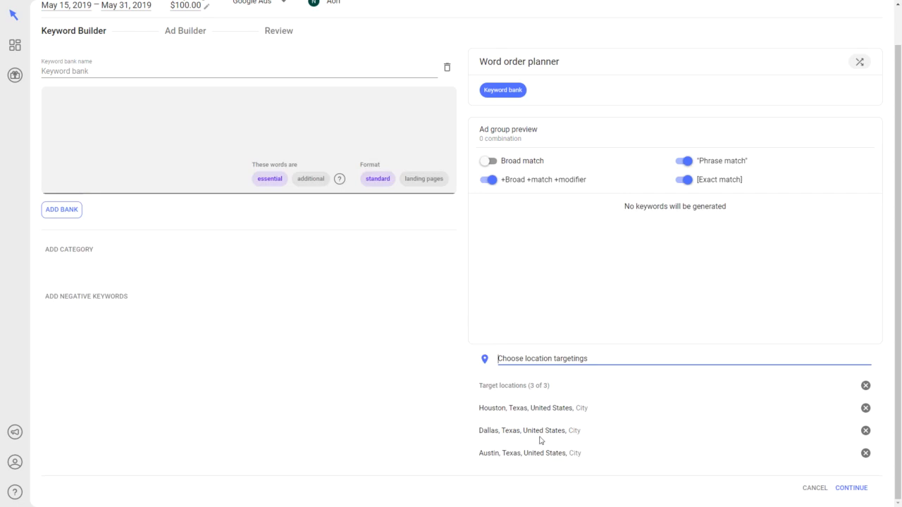
Name the first keyword bank "Colors" and fill it with the keywords yellow, red, blue, green
{"action": "scroll", "coordinate": [398, 378], "scroll_direction": "up", "scroll_amount": 1}
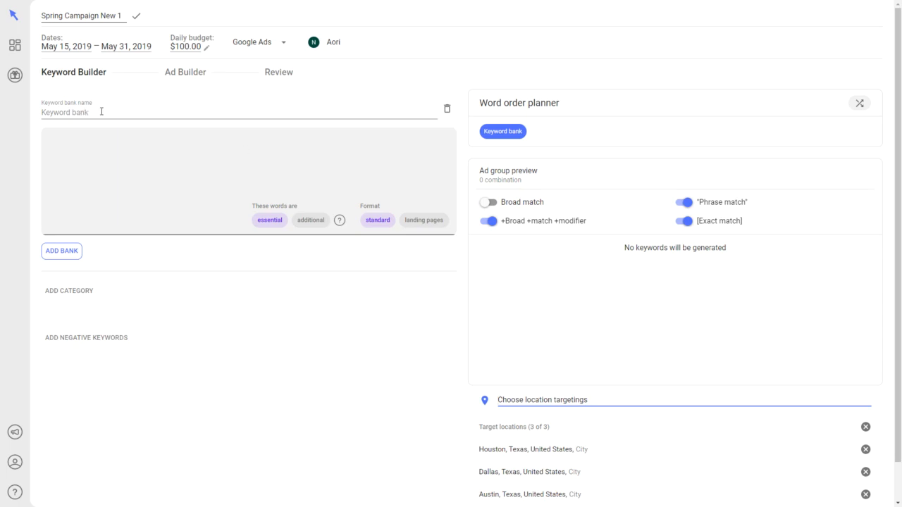
{"action": "left_click", "coordinate": [101, 112]}
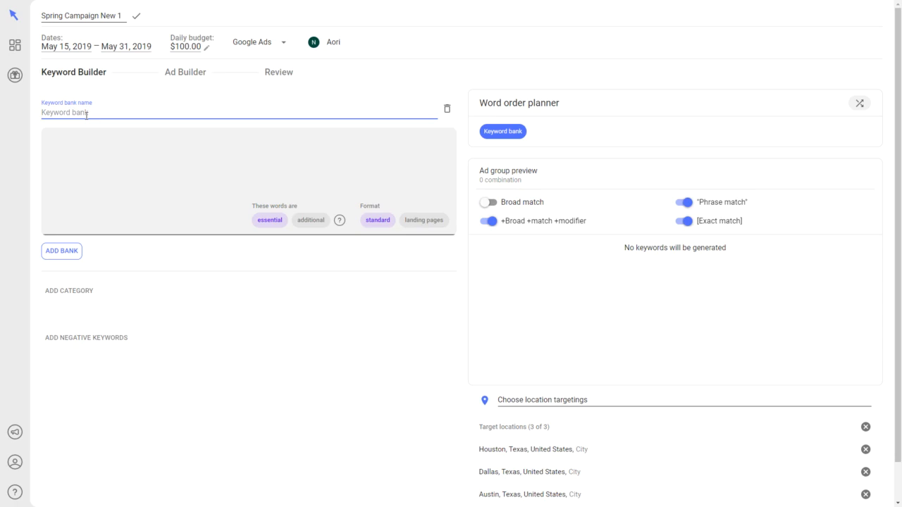
{"action": "type", "text": "Colors"}
{"action": "key", "text": "Tab"}
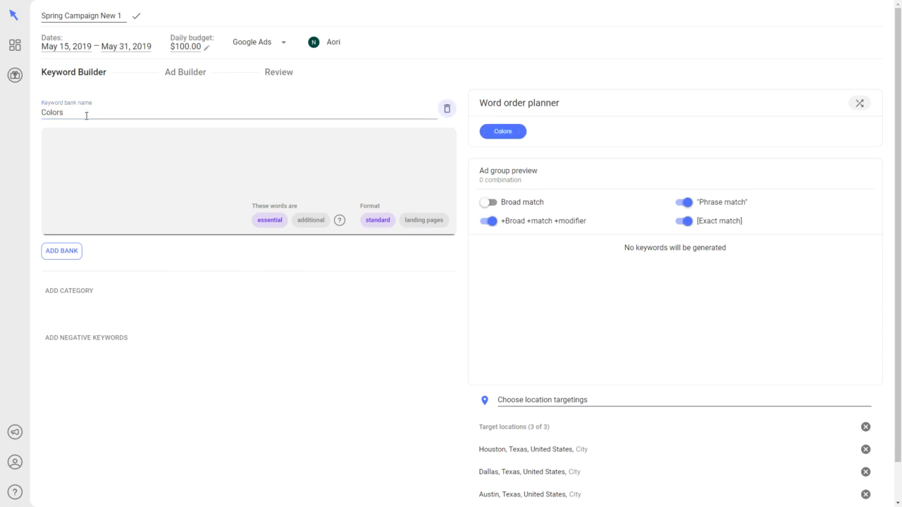
{"action": "key", "text": "Tab"}
{"action": "type", "text": "yellow"}
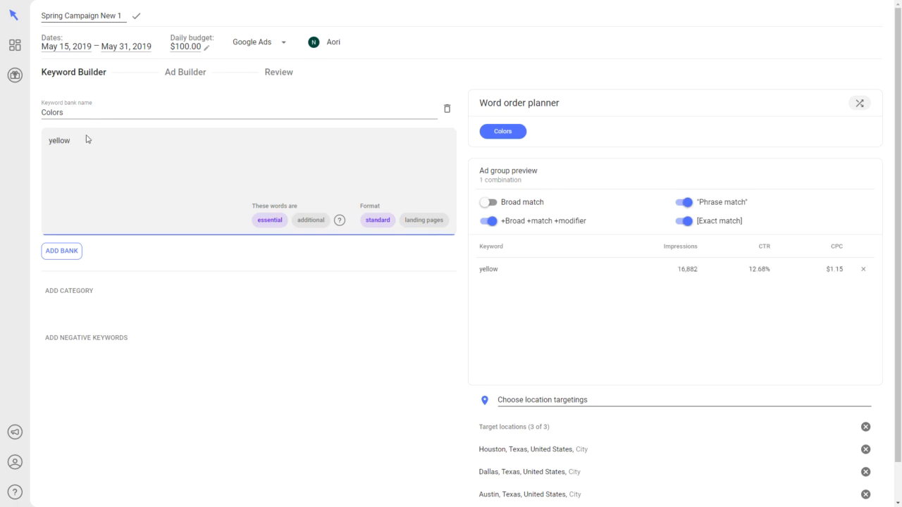
{"action": "type", "text": ", red, blue, green"}
Add a second keyword bank named "Footwear" with the keywords shoes, socks, sneakers
{"action": "scroll", "coordinate": [121, 265], "scroll_direction": "down", "scroll_amount": 1}
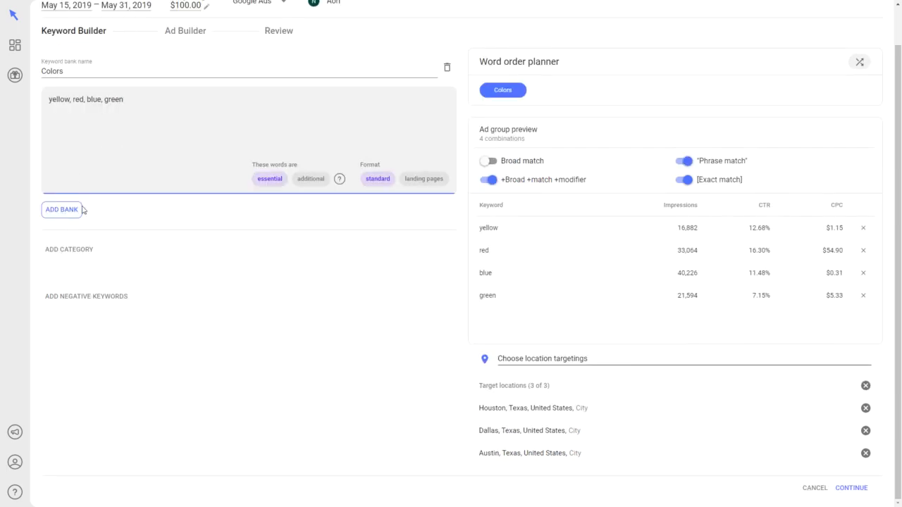
{"action": "left_click", "coordinate": [56, 212]}
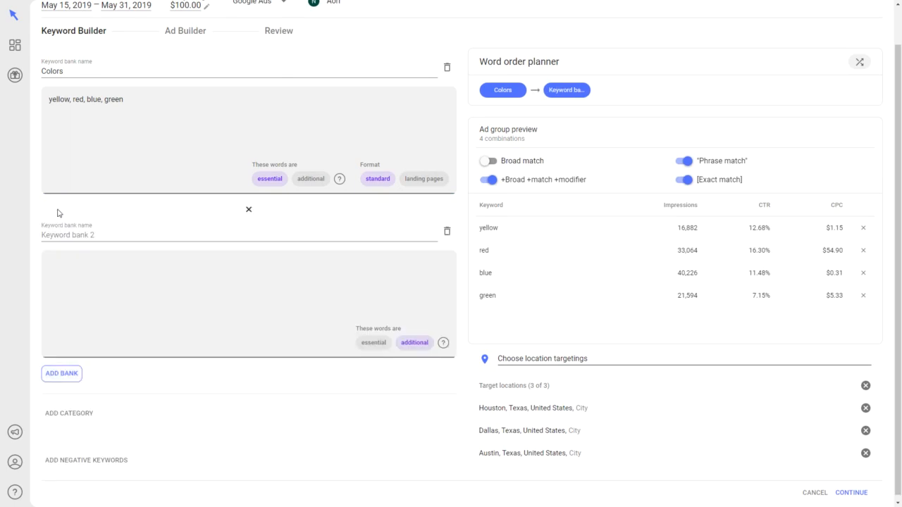
{"action": "left_click", "coordinate": [92, 235]}
{"action": "type", "text": "Footwear"}
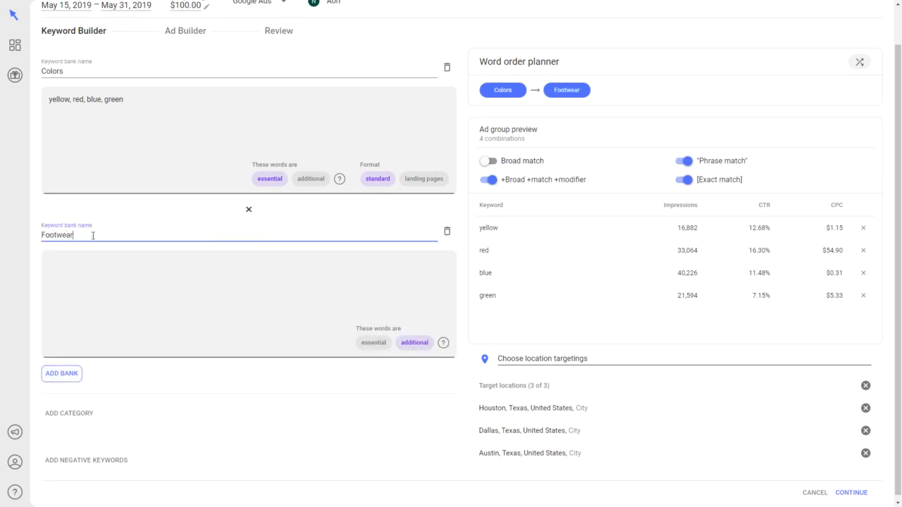
{"action": "key", "text": "Tab"}
{"action": "key", "text": "Tab"}
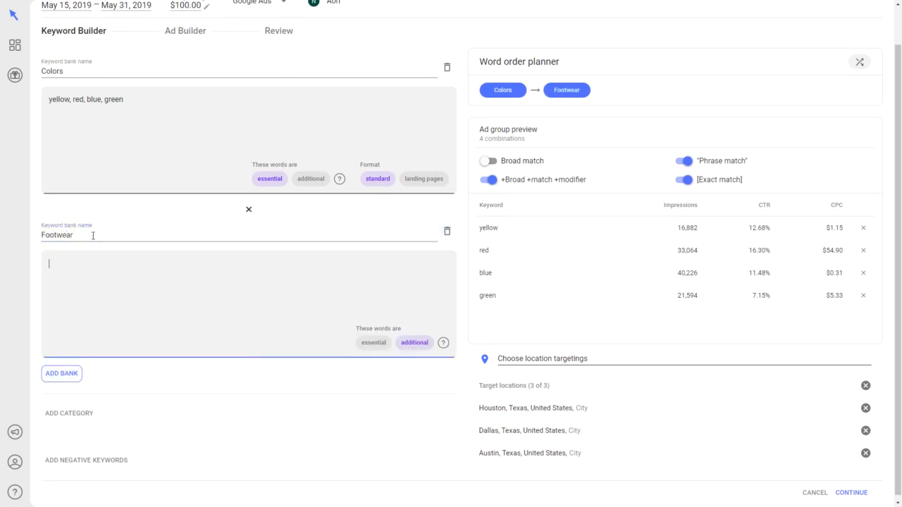
{"action": "type", "text": "shoes, socks, sneakers"}
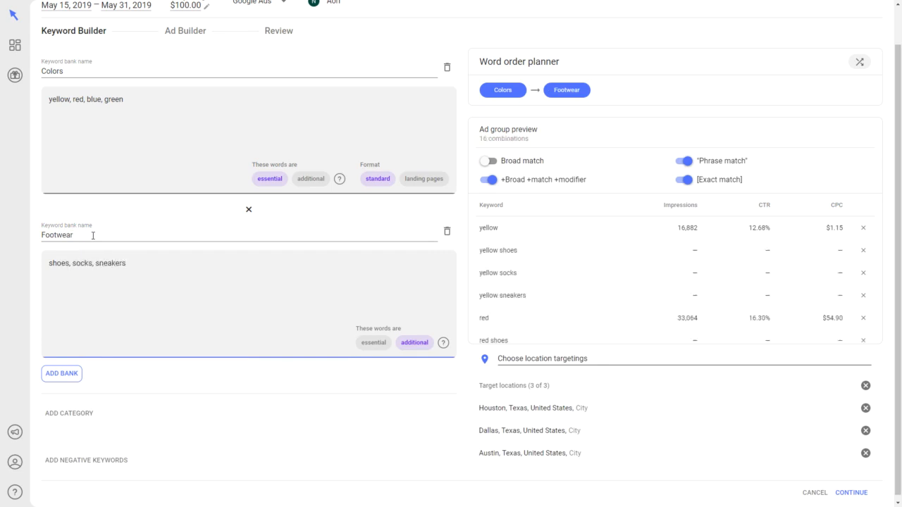
{"action": "scroll", "coordinate": [114, 284], "scroll_direction": "down", "scroll_amount": 1}
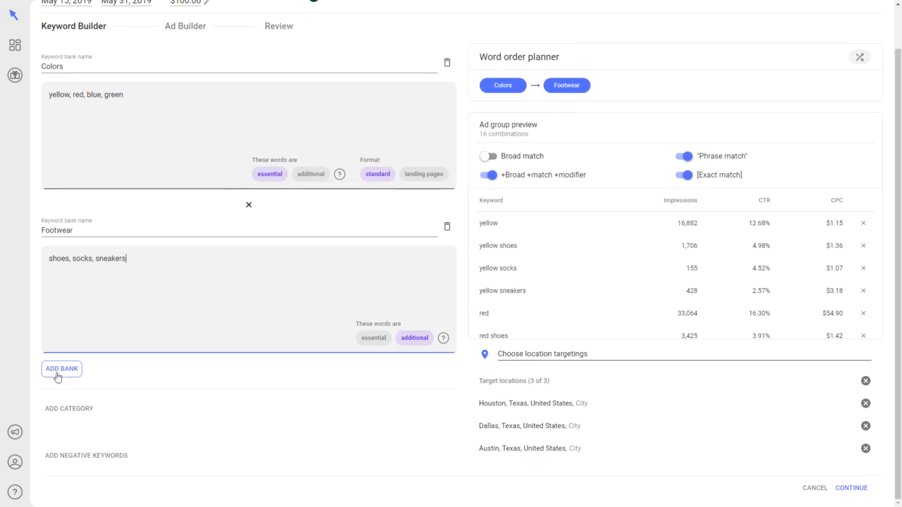
{"action": "scroll", "coordinate": [120, 336], "scroll_direction": "up", "scroll_amount": 1}
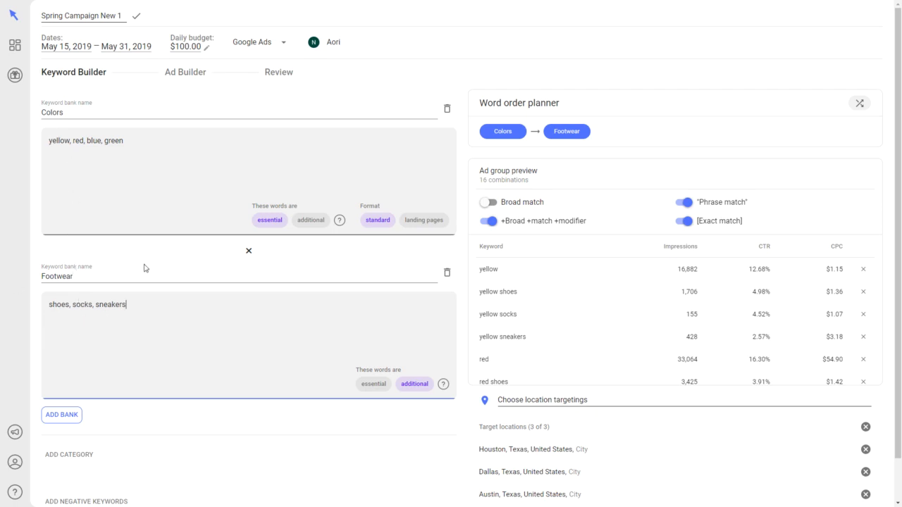
{"action": "scroll", "coordinate": [144, 271], "scroll_direction": "down", "scroll_amount": 1}
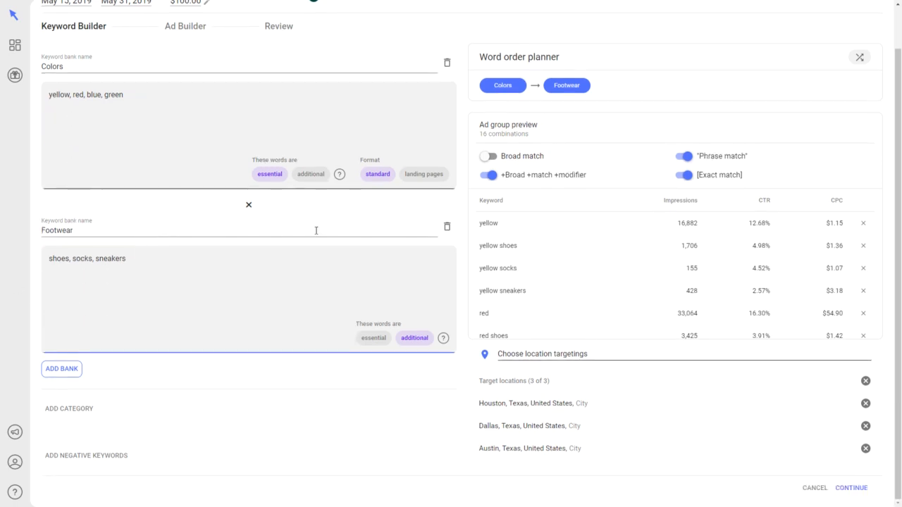
{"action": "scroll", "coordinate": [73, 195], "scroll_direction": "up", "scroll_amount": 1}
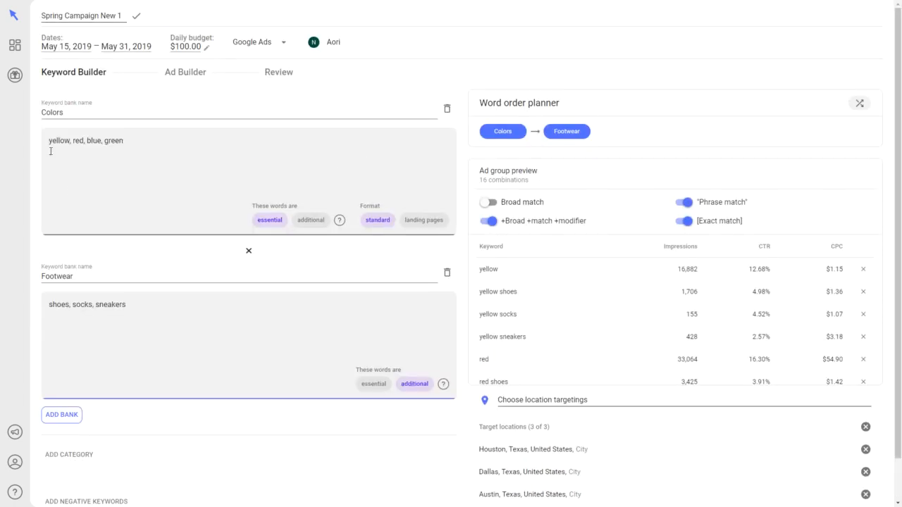
Mark the Colors keyword bank's words as additional and the Footwear bank's words as essential
{"action": "left_click", "coordinate": [316, 228]}
{"action": "scroll", "coordinate": [316, 228], "scroll_direction": "down", "scroll_amount": 1}
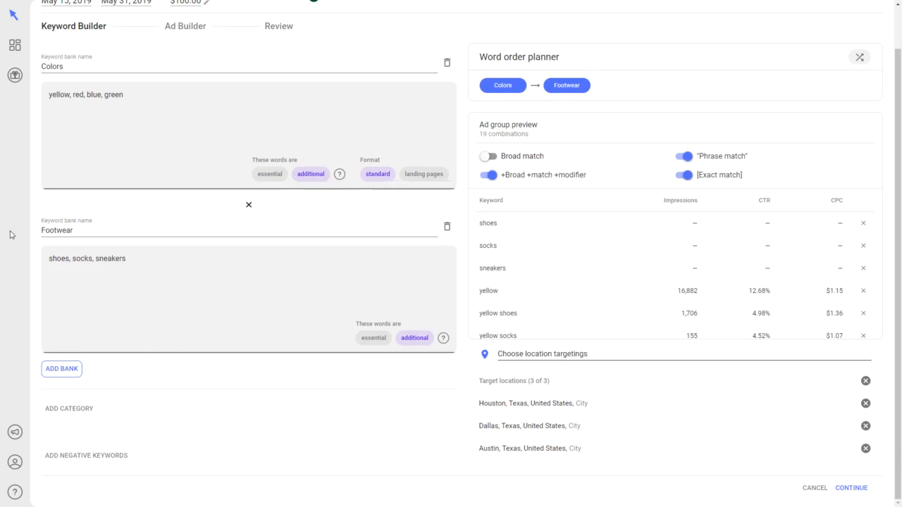
{"action": "left_click", "coordinate": [375, 341]}
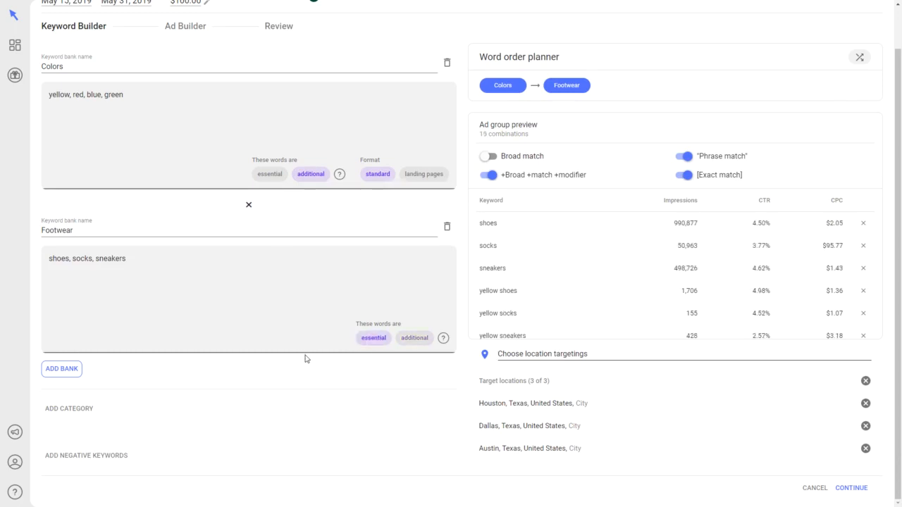
{"action": "scroll", "coordinate": [281, 327], "scroll_direction": "up", "scroll_amount": 1}
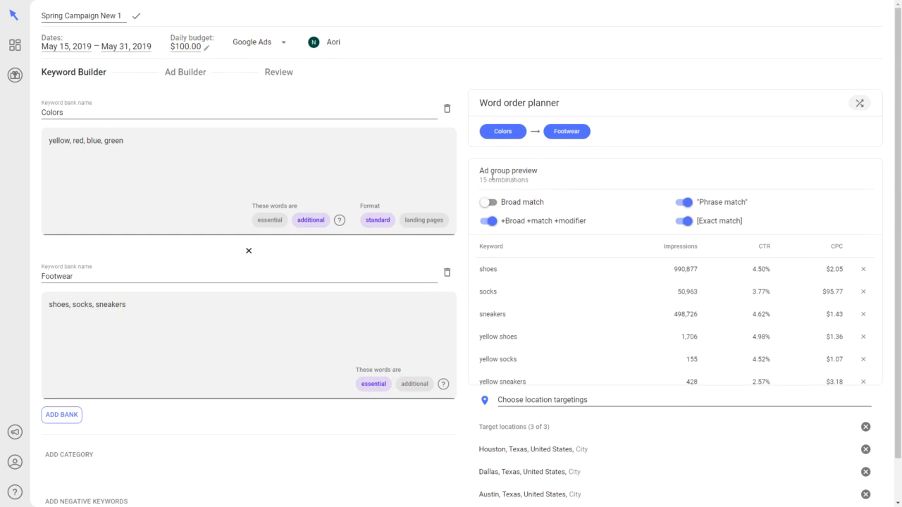
Examine the ad group preview's keyword combinations along with their impressions, CTR and CPC
{"action": "scroll", "coordinate": [556, 296], "scroll_direction": "down", "scroll_amount": 2}
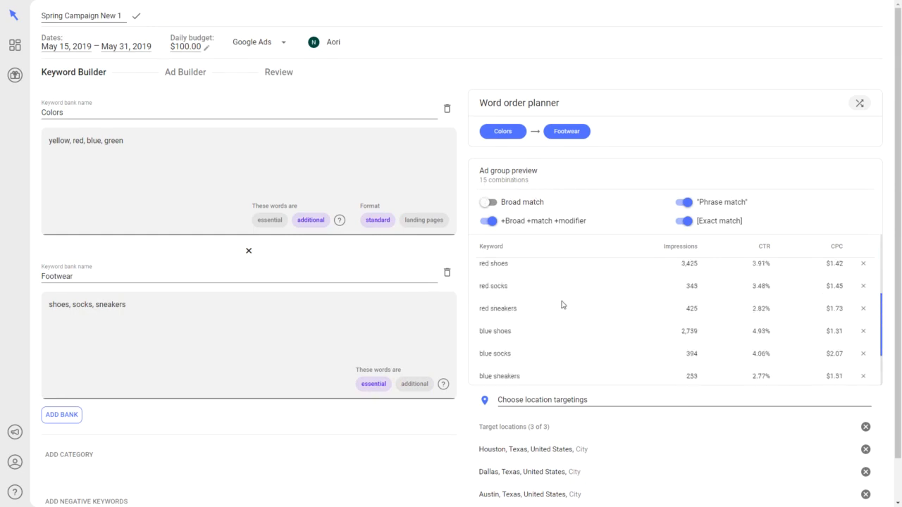
{"action": "scroll", "coordinate": [564, 303], "scroll_direction": "down", "scroll_amount": 1}
{"action": "scroll", "coordinate": [544, 317], "scroll_direction": "up", "scroll_amount": 3}
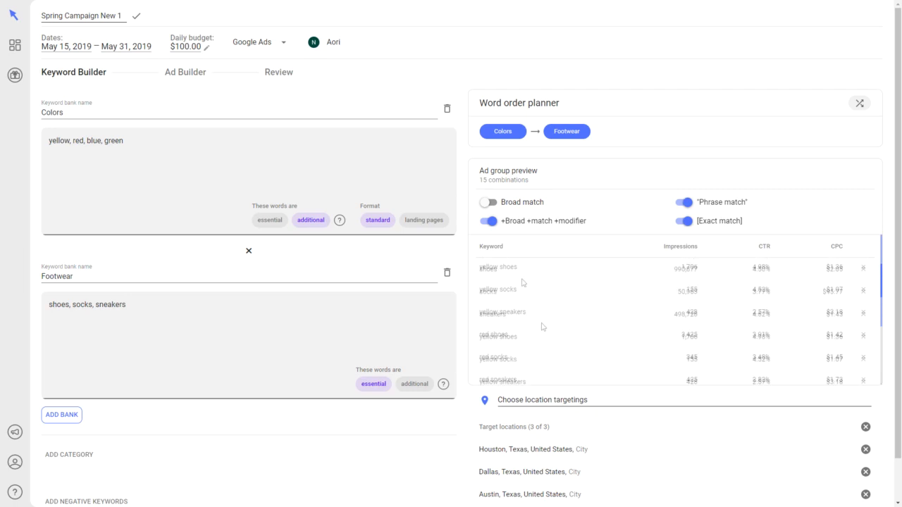
{"action": "scroll", "coordinate": [527, 289], "scroll_direction": "down", "scroll_amount": 3}
{"action": "scroll", "coordinate": [528, 288], "scroll_direction": "up", "scroll_amount": 3}
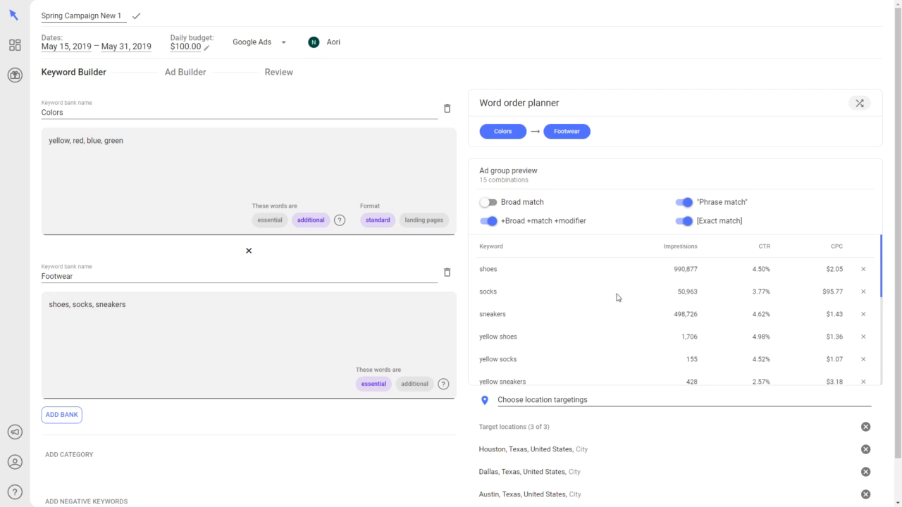
{"action": "scroll", "coordinate": [640, 289], "scroll_direction": "down", "scroll_amount": 3}
{"action": "scroll", "coordinate": [725, 322], "scroll_direction": "up", "scroll_amount": 3}
{"action": "scroll", "coordinate": [645, 314], "scroll_direction": "down", "scroll_amount": 2}
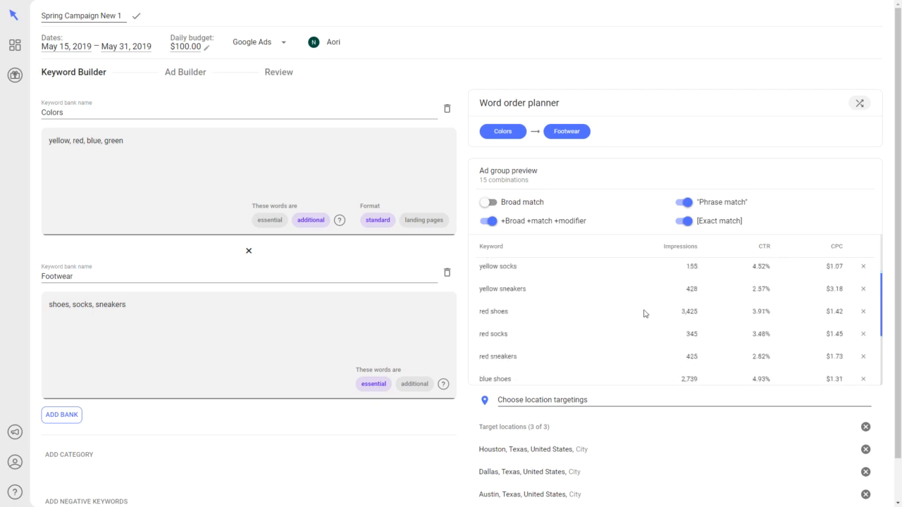
{"action": "scroll", "coordinate": [641, 313], "scroll_direction": "down", "scroll_amount": 1}
{"action": "scroll", "coordinate": [632, 313], "scroll_direction": "up", "scroll_amount": 3}
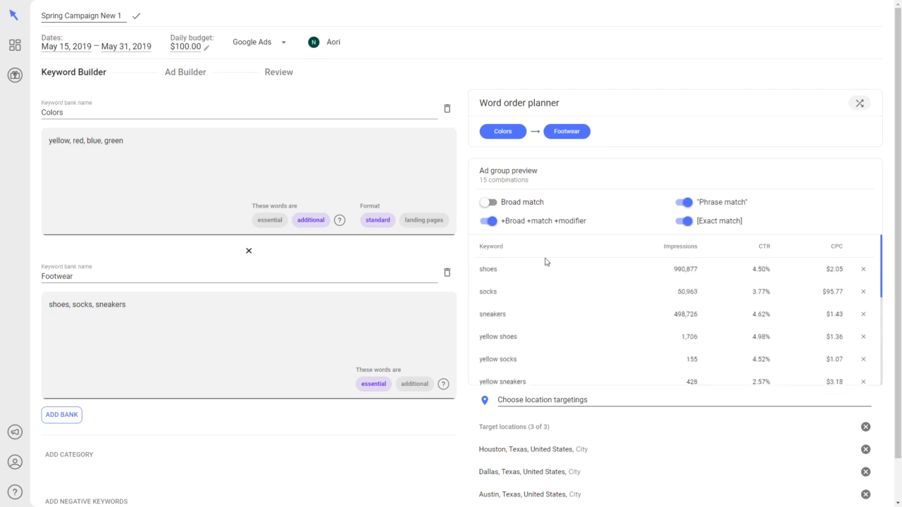
{"action": "left_click", "coordinate": [864, 271]}
{"action": "left_click", "coordinate": [861, 272]}
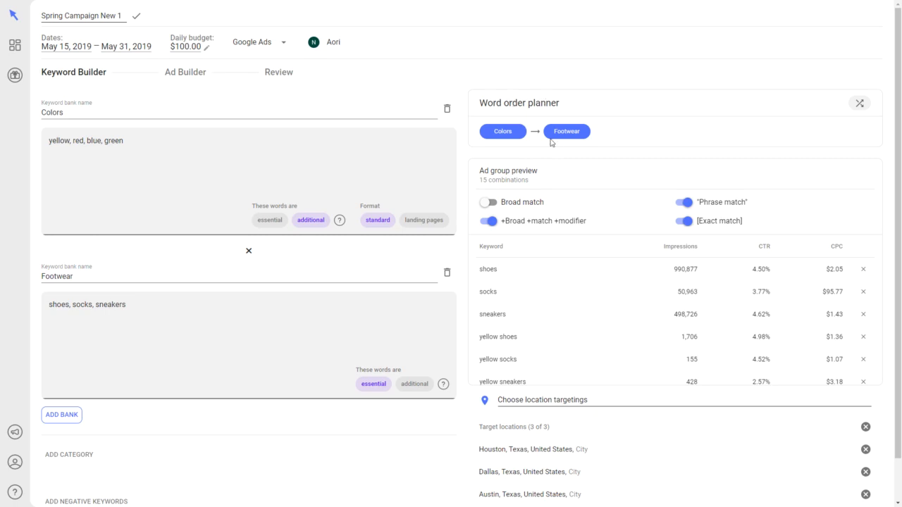
Place Footwear before Colors in the word order planner and review the reordered keyword combinations
{"action": "left_click_drag", "start_coordinate": [568, 133], "coordinate": [497, 134]}
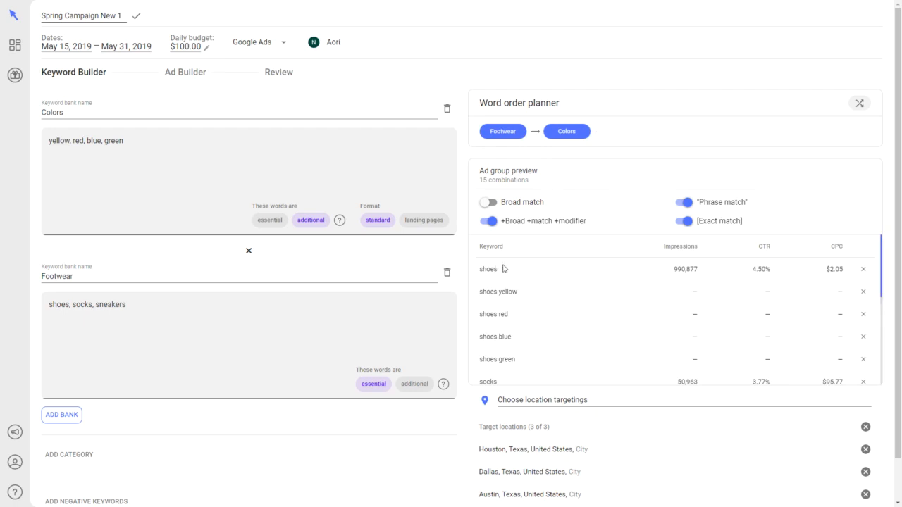
{"action": "scroll", "coordinate": [520, 308], "scroll_direction": "down", "scroll_amount": 3}
{"action": "scroll", "coordinate": [506, 307], "scroll_direction": "down", "scroll_amount": 5}
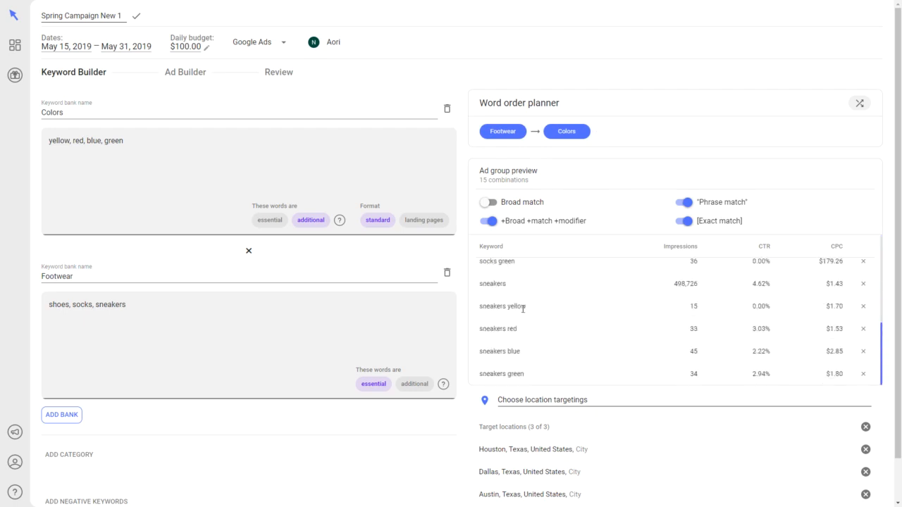
{"action": "scroll", "coordinate": [524, 311], "scroll_direction": "up", "scroll_amount": 3}
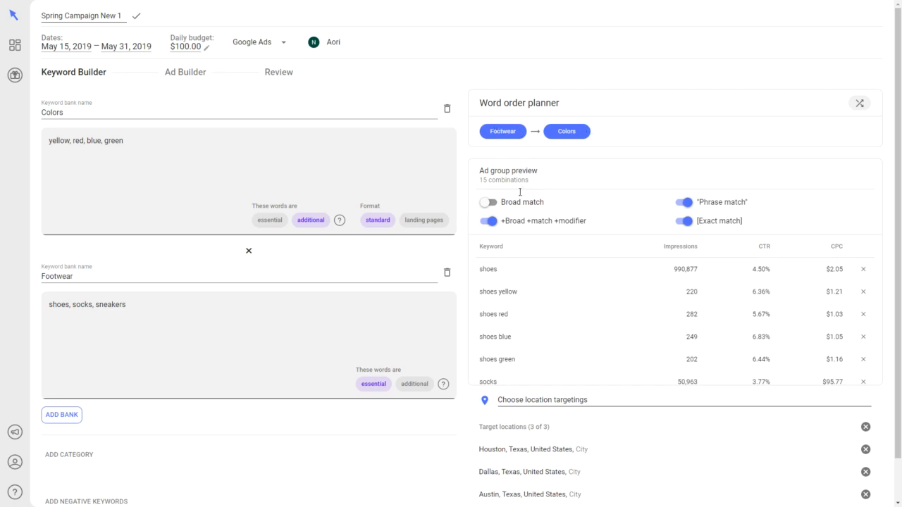
{"action": "scroll", "coordinate": [495, 282], "scroll_direction": "down", "scroll_amount": 5}
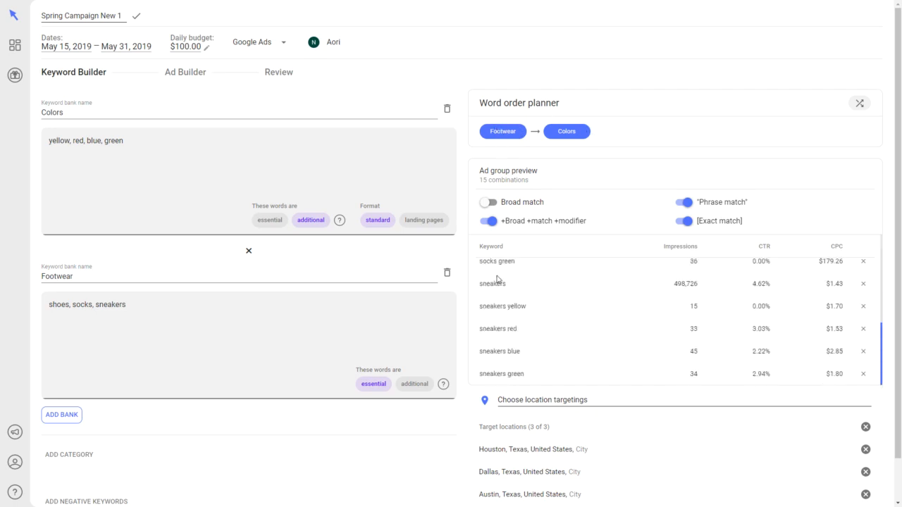
{"action": "scroll", "coordinate": [499, 310], "scroll_direction": "up", "scroll_amount": 5}
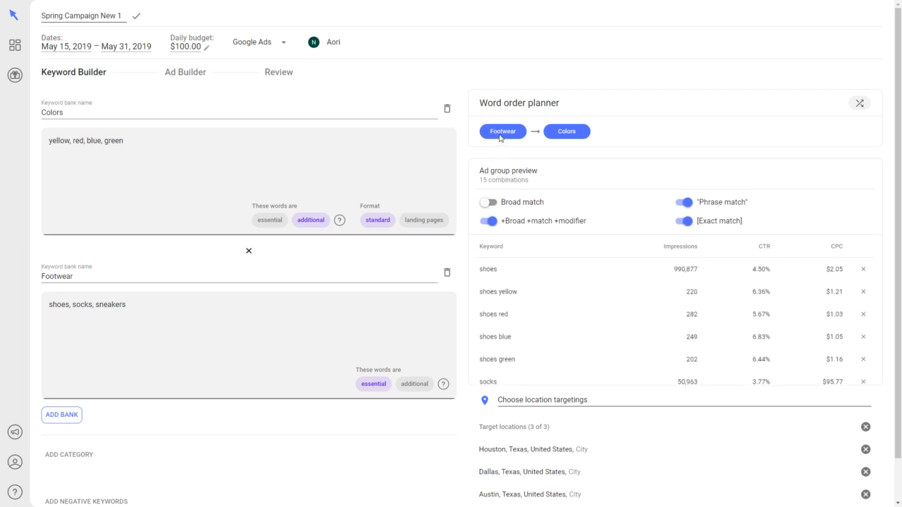
Restore the word order to Colors before Footwear and check the keyword combinations in the ad group preview
{"action": "left_click_drag", "start_coordinate": [500, 138], "coordinate": [566, 134]}
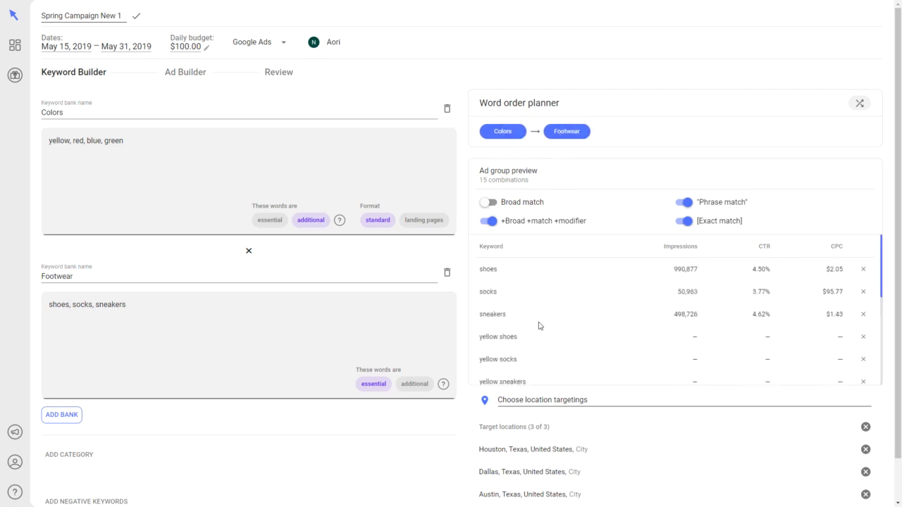
{"action": "scroll", "coordinate": [527, 312], "scroll_direction": "down", "scroll_amount": 2}
{"action": "scroll", "coordinate": [515, 305], "scroll_direction": "up", "scroll_amount": 2}
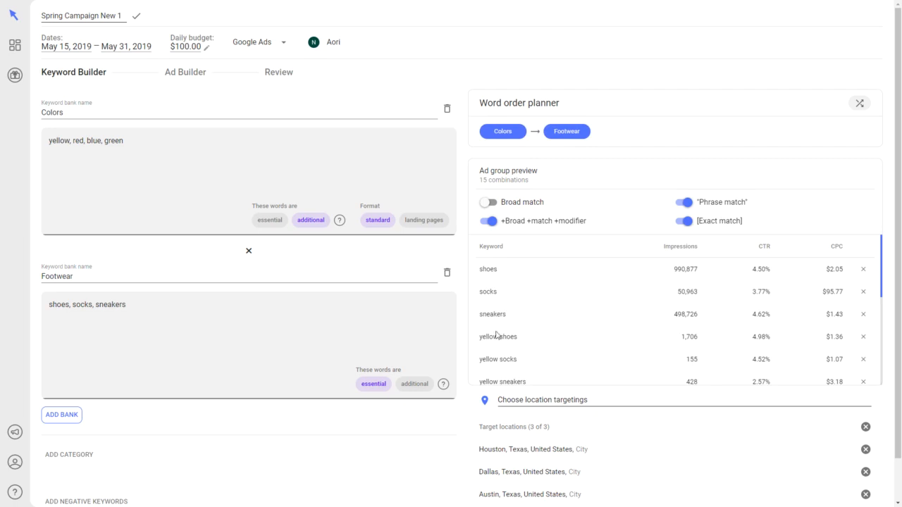
{"action": "scroll", "coordinate": [503, 296], "scroll_direction": "down", "scroll_amount": 4}
{"action": "scroll", "coordinate": [502, 310], "scroll_direction": "up", "scroll_amount": 2}
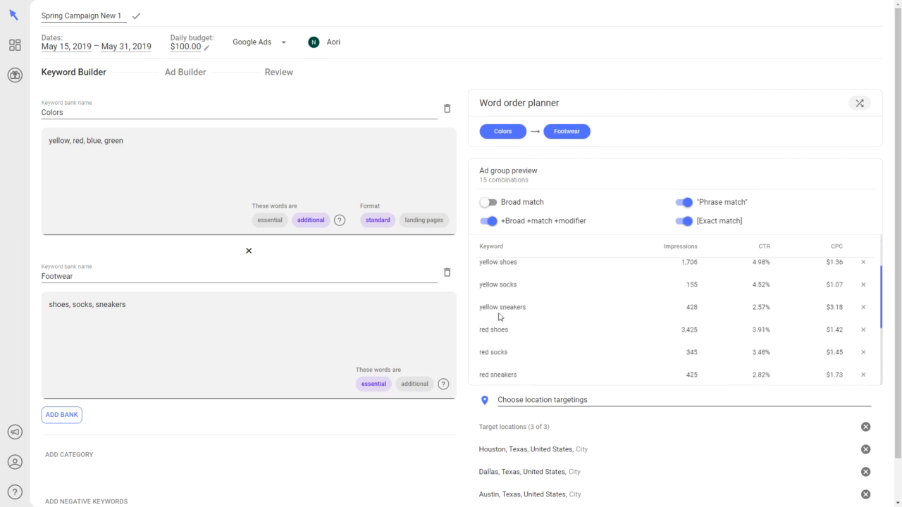
{"action": "scroll", "coordinate": [499, 317], "scroll_direction": "up", "scroll_amount": 2}
{"action": "scroll", "coordinate": [466, 221], "scroll_direction": "down", "scroll_amount": 1}
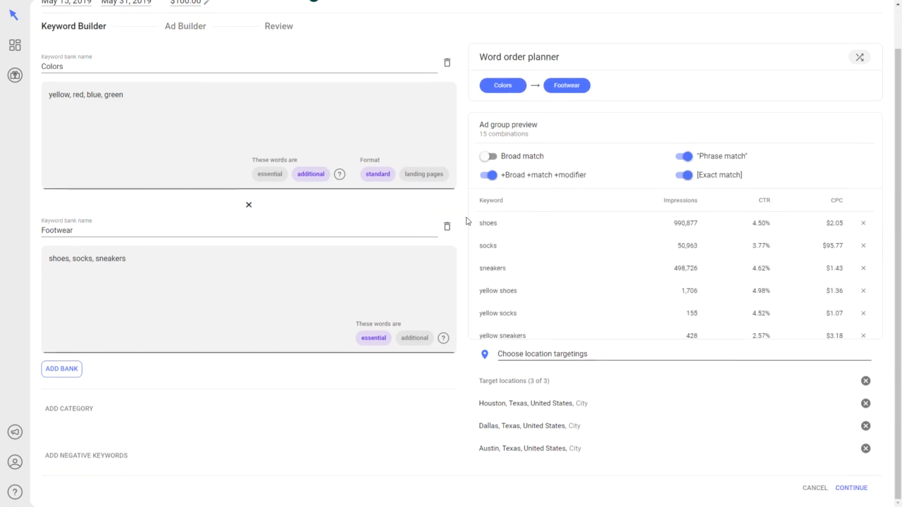
{"action": "scroll", "coordinate": [466, 221], "scroll_direction": "up", "scroll_amount": 1}
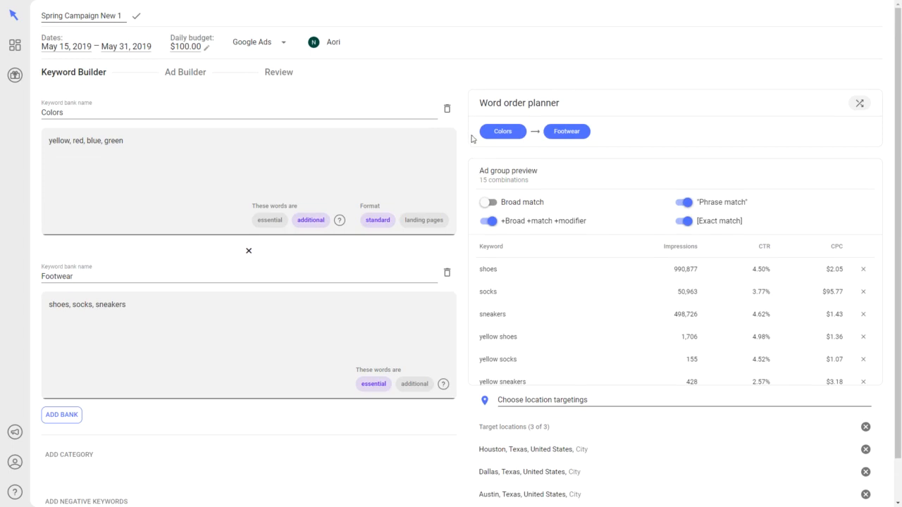
{"action": "scroll", "coordinate": [472, 139], "scroll_direction": "down", "scroll_amount": 1}
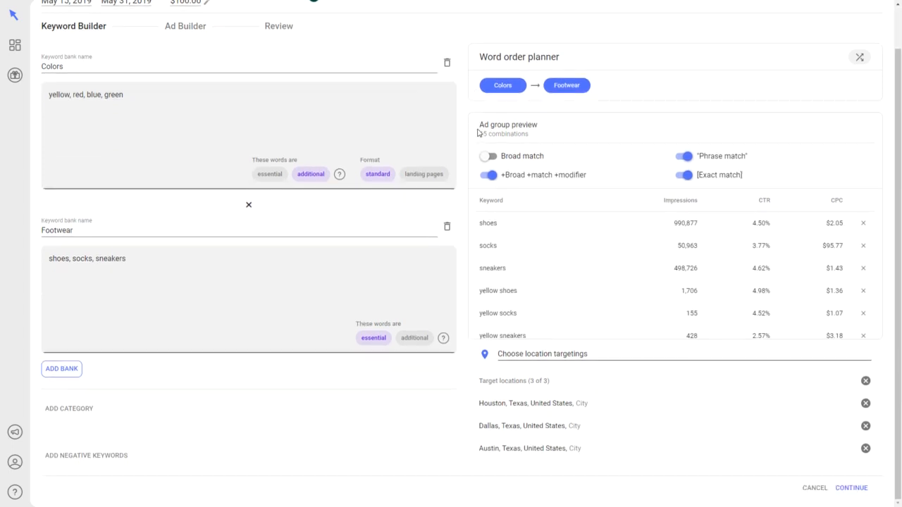
Add a second keyword category named "t-shirts" and rename the default category "footwear"
{"action": "left_click", "coordinate": [80, 413]}
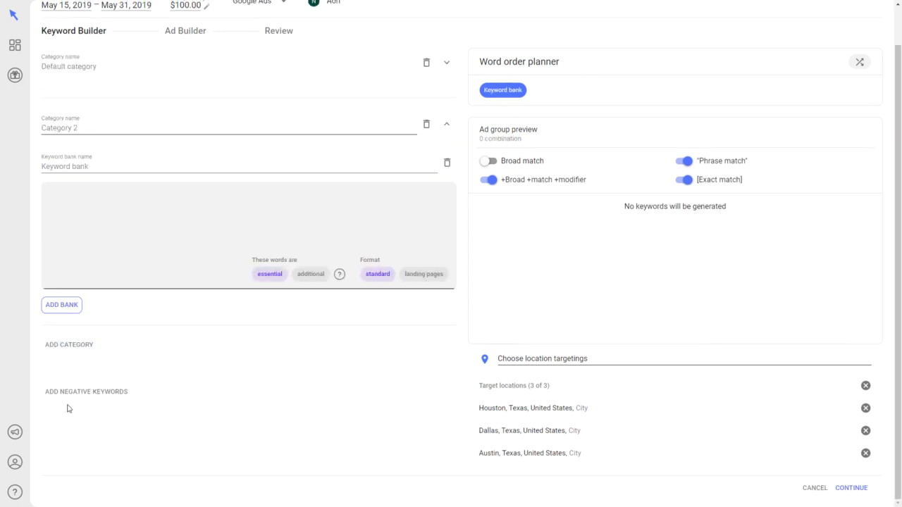
{"action": "left_click", "coordinate": [87, 128]}
{"action": "type", "text": "test"}
{"action": "key", "text": "BackSpace"}
{"action": "key", "text": "BackSpace"}
{"action": "key", "text": "BackSpace"}
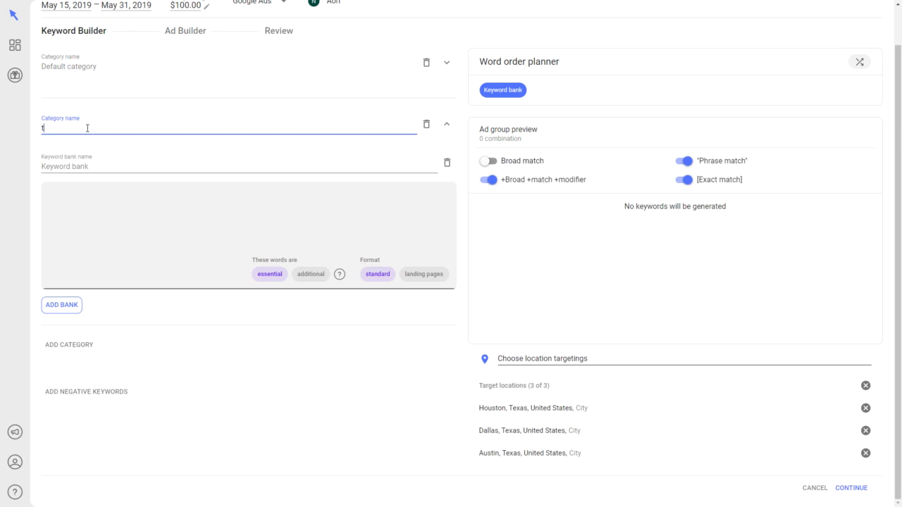
{"action": "type", "text": "-shirts"}
{"action": "left_click", "coordinate": [67, 68]}
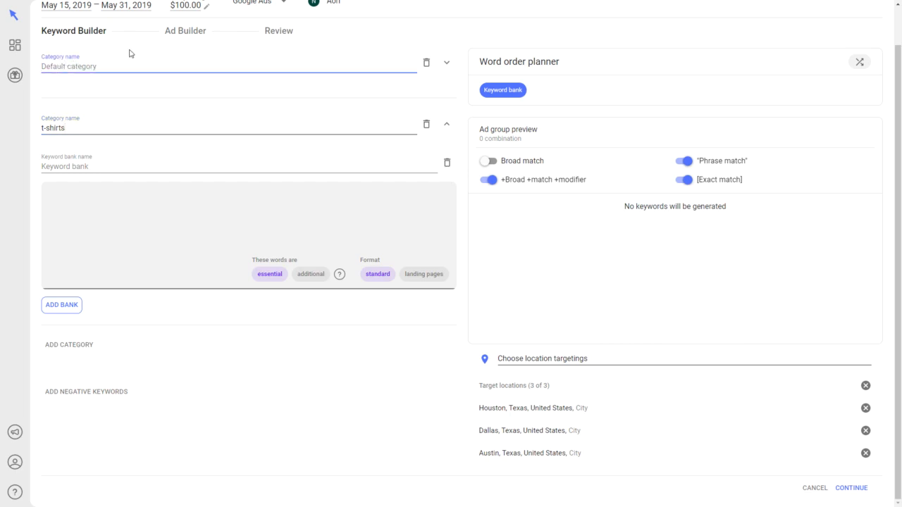
{"action": "type", "text": "footwear"}
Name the t-shirts category's keyword bank "colors", fill it with black, grey, white and mark the words as additional
{"action": "left_click", "coordinate": [83, 167]}
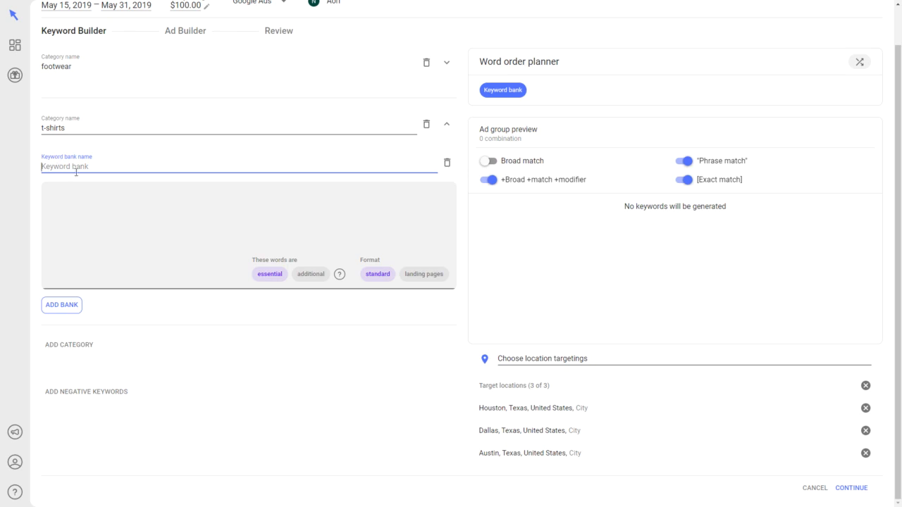
{"action": "type", "text": "colors"}
{"action": "left_click", "coordinate": [67, 193]}
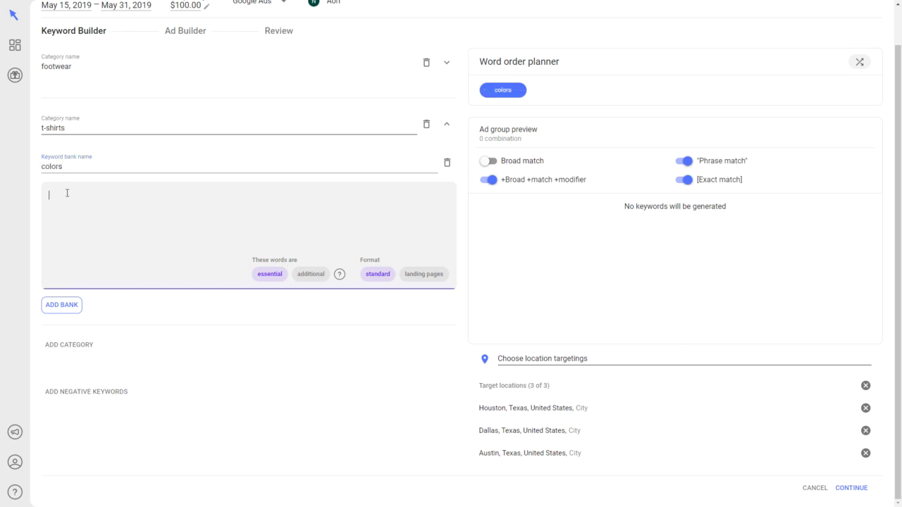
{"action": "type", "text": "yellow,"}
{"action": "key", "text": "Return"}
{"action": "type", "text": "b"}
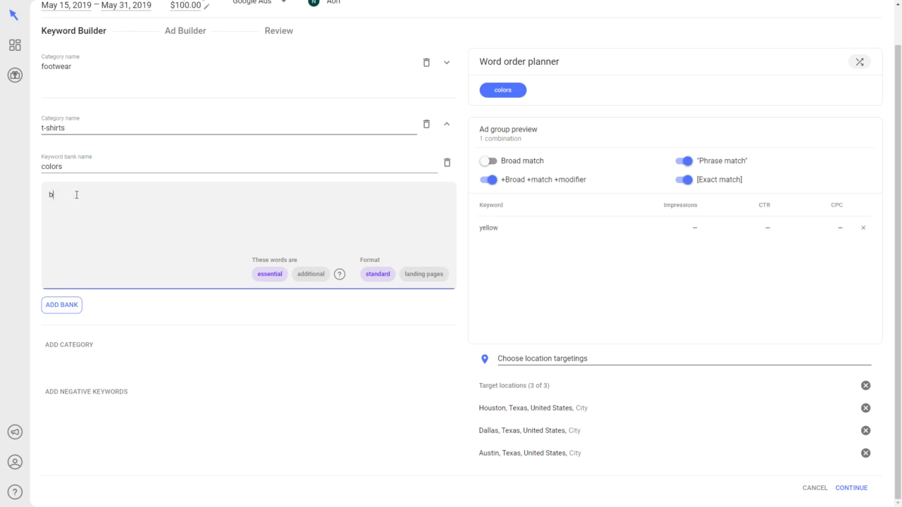
{"action": "type", "text": "lack, grey, white"}
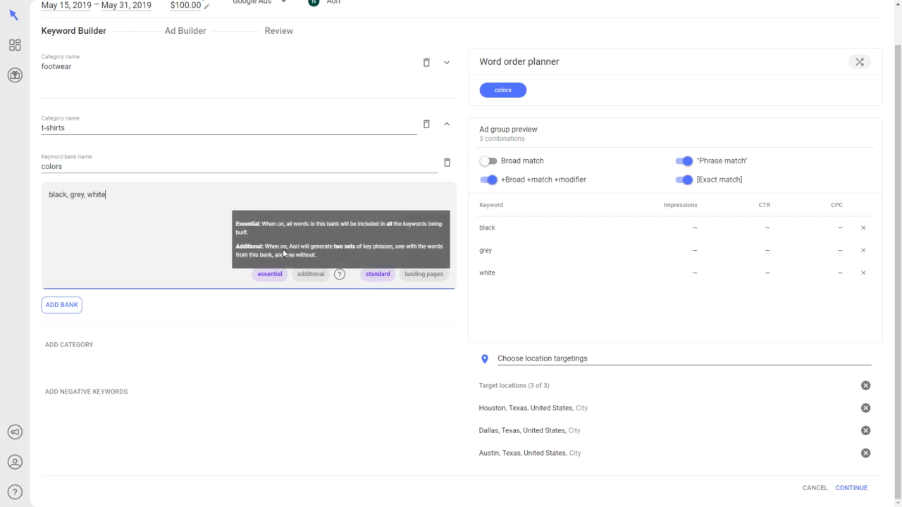
{"action": "left_click", "coordinate": [308, 277]}
Add a keyword bank named "shirts" with the keywords t-shirts, sweatshirts, polos and mark the words as essential
{"action": "left_click", "coordinate": [64, 306]}
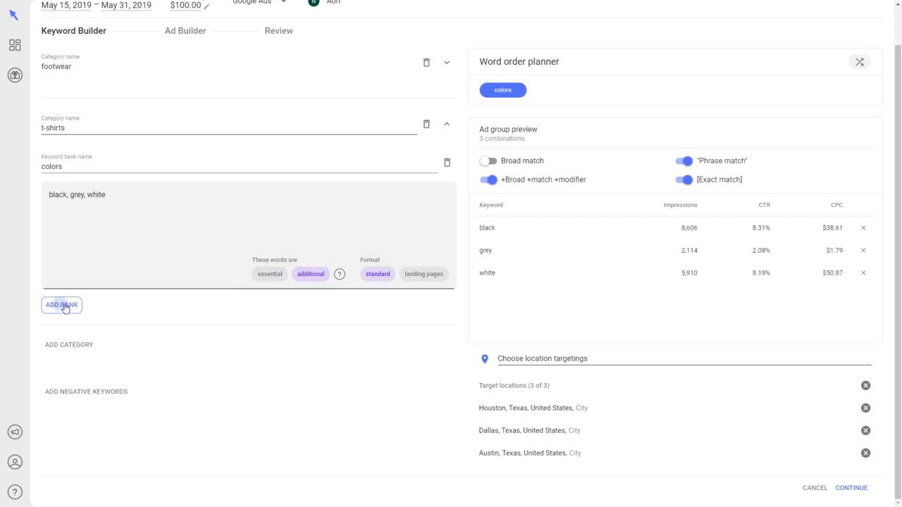
{"action": "left_click", "coordinate": [84, 325]}
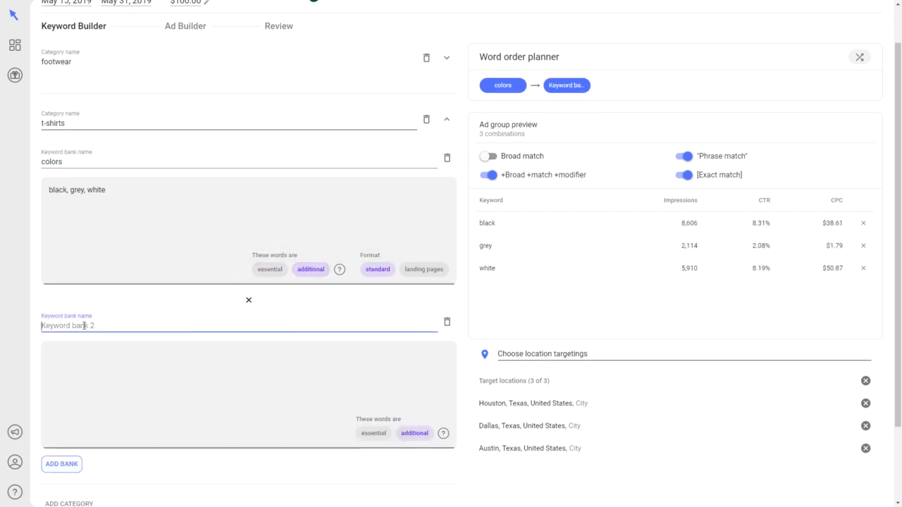
{"action": "type", "text": "shirts"}
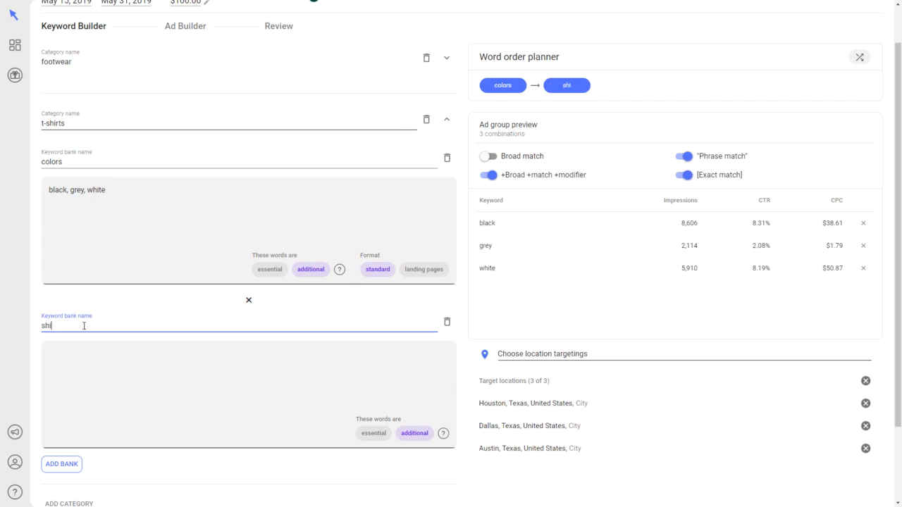
{"action": "left_click", "coordinate": [116, 355]}
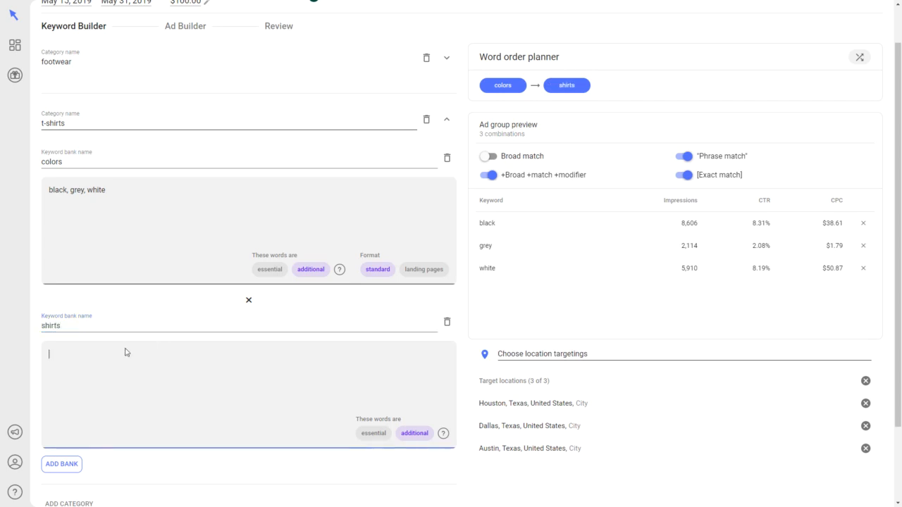
{"action": "type", "text": "t-shirts, "}
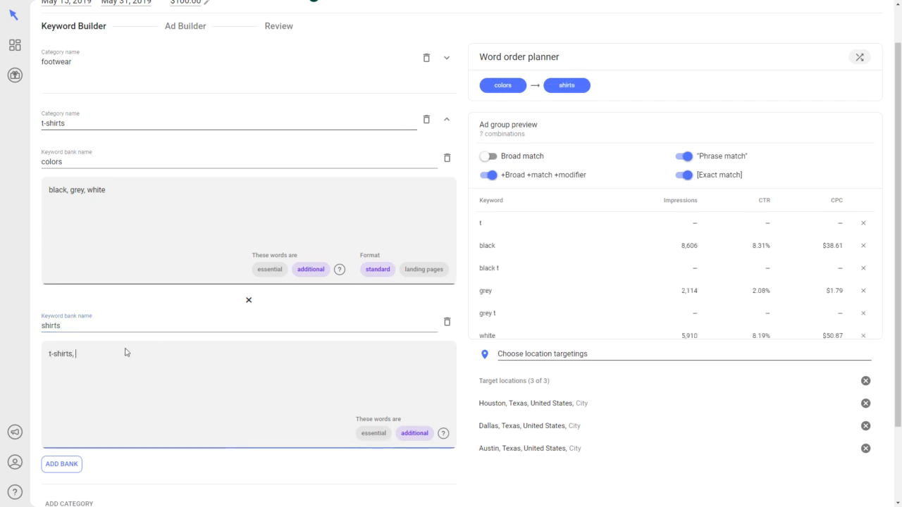
{"action": "type", "text": "sweatshir"}
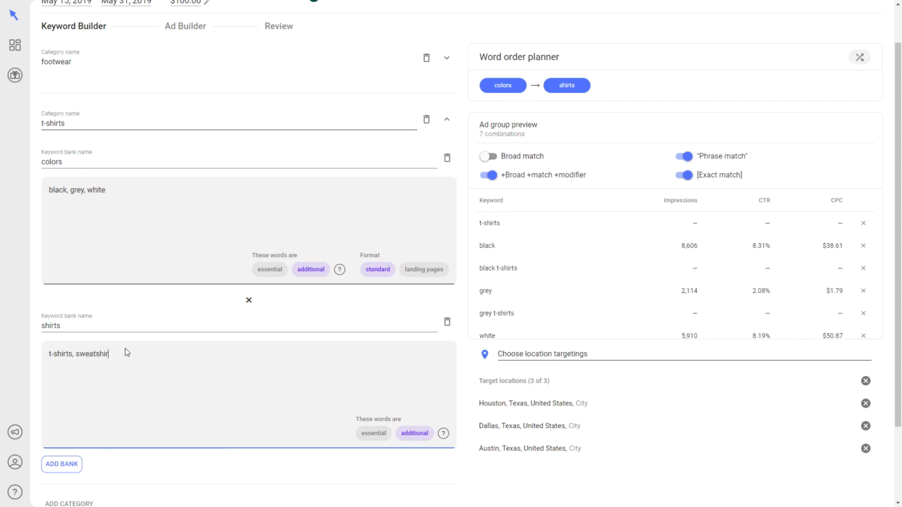
{"action": "type", "text": "ts, polos"}
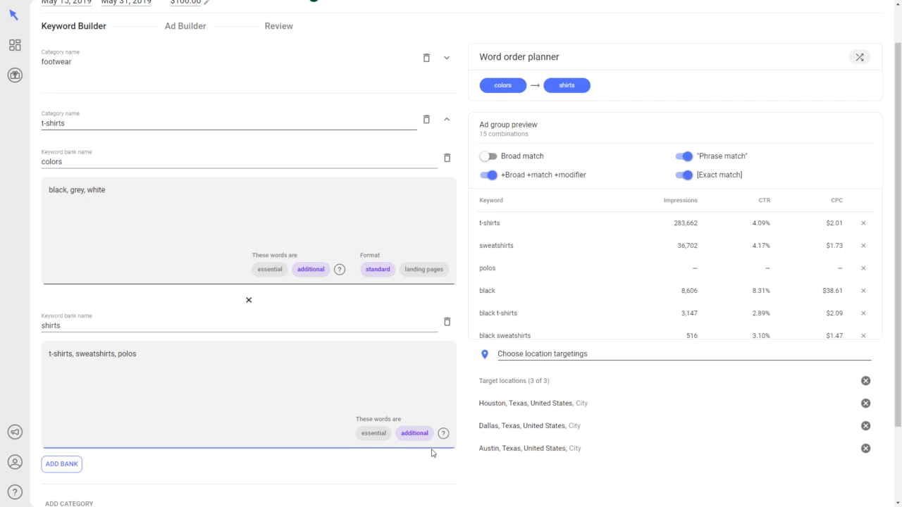
{"action": "left_click", "coordinate": [374, 433]}
Review the t-shirts category's keyword combinations in the ad group preview and collapse the category
{"action": "scroll", "coordinate": [263, 424], "scroll_direction": "down", "scroll_amount": 2}
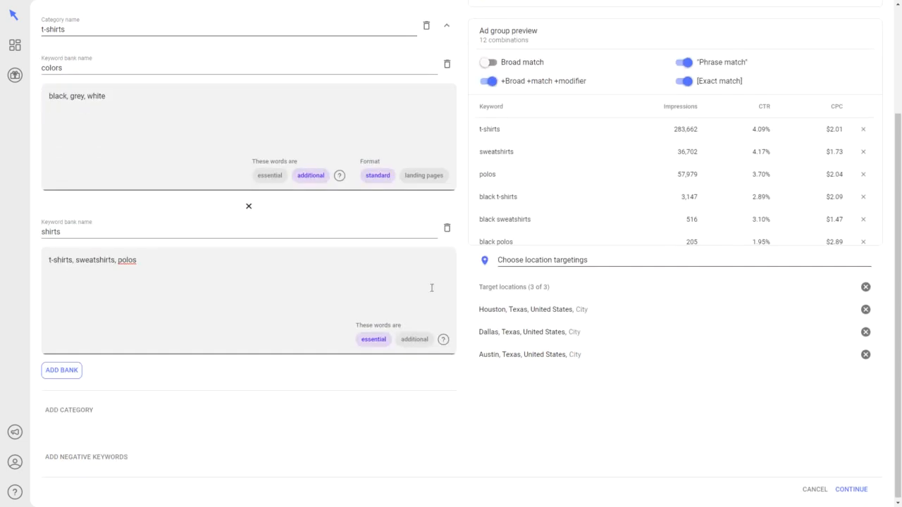
{"action": "scroll", "coordinate": [626, 150], "scroll_direction": "down", "scroll_amount": 3}
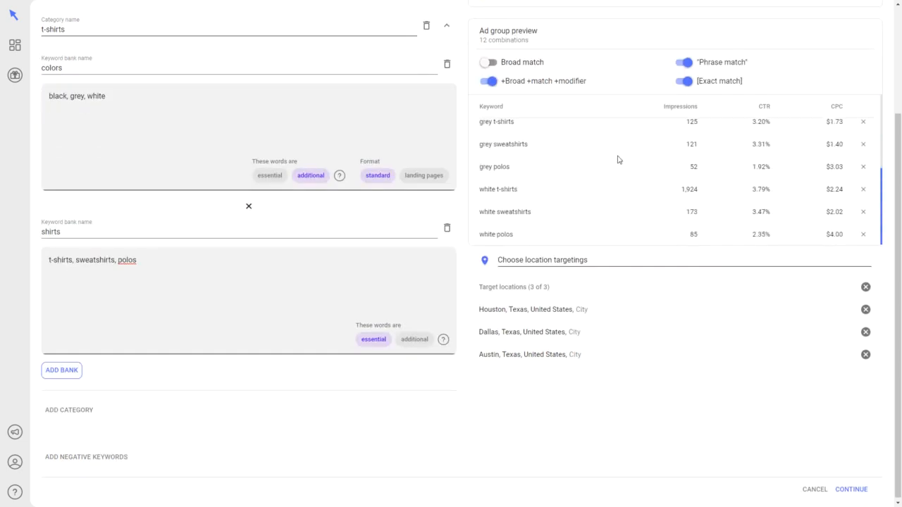
{"action": "scroll", "coordinate": [526, 181], "scroll_direction": "up", "scroll_amount": 3}
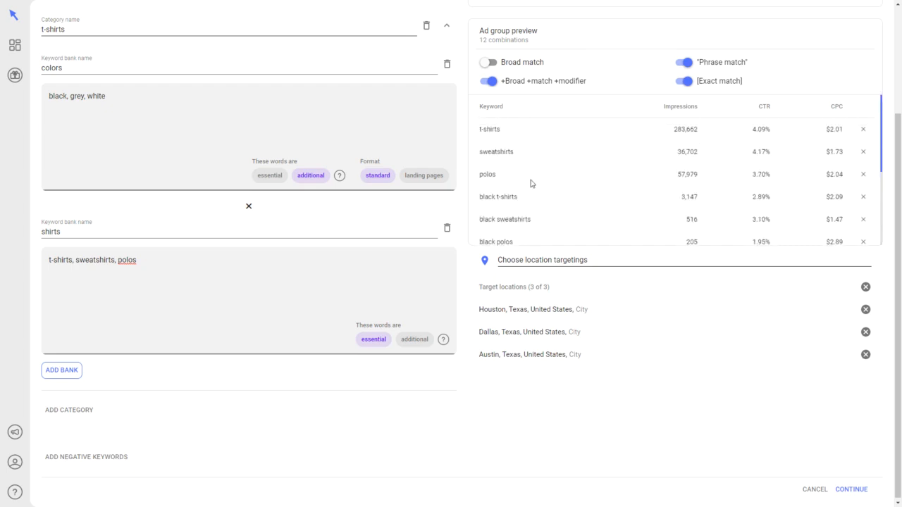
{"action": "scroll", "coordinate": [465, 158], "scroll_direction": "up", "scroll_amount": 3}
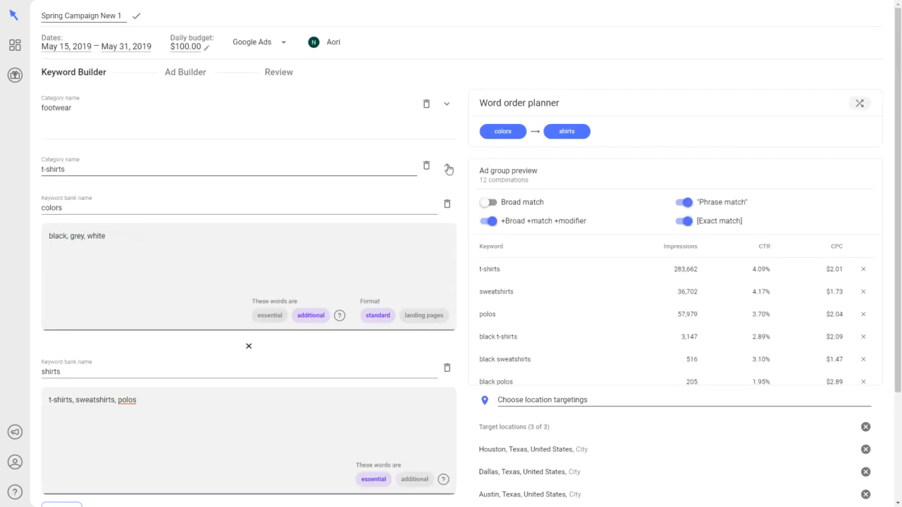
{"action": "left_click", "coordinate": [448, 169]}
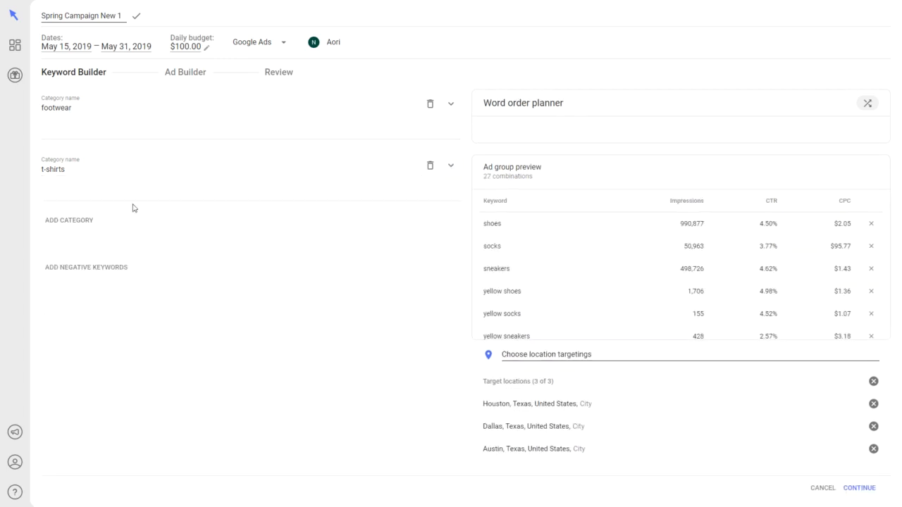